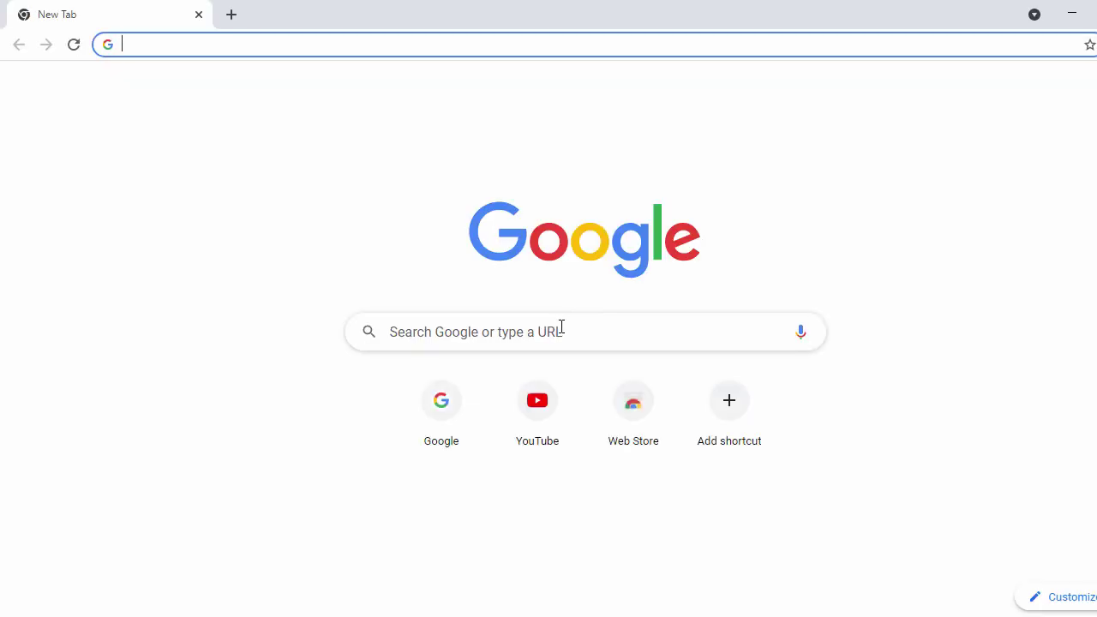
- Search Google for "python download" and open the Download Python result on python.org
click(561, 328)
text(p)
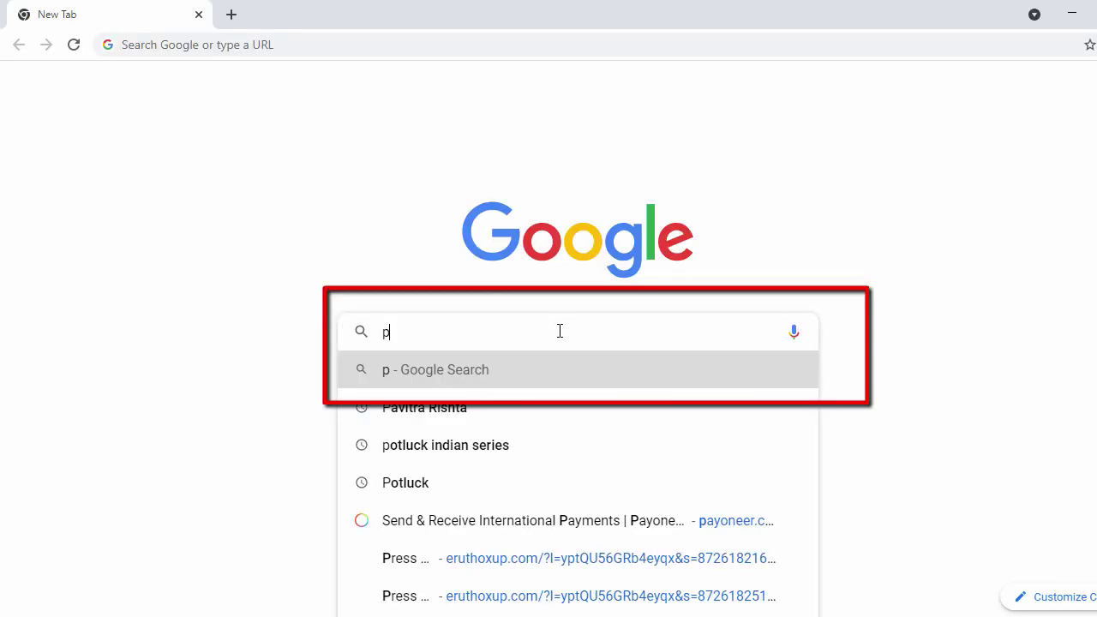
text(ython)
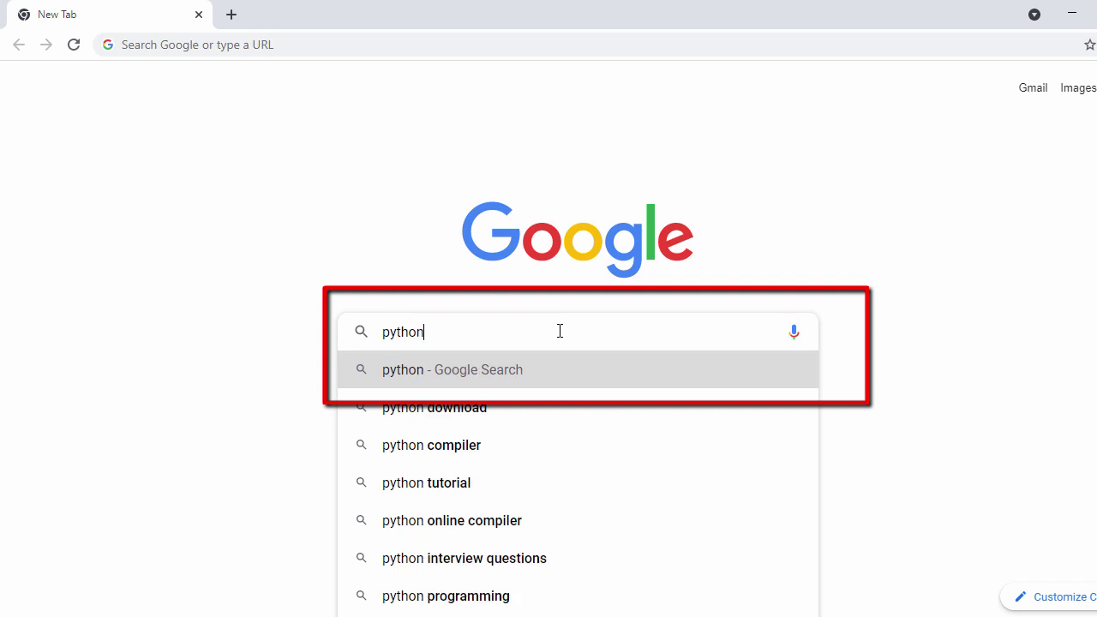
text( download)
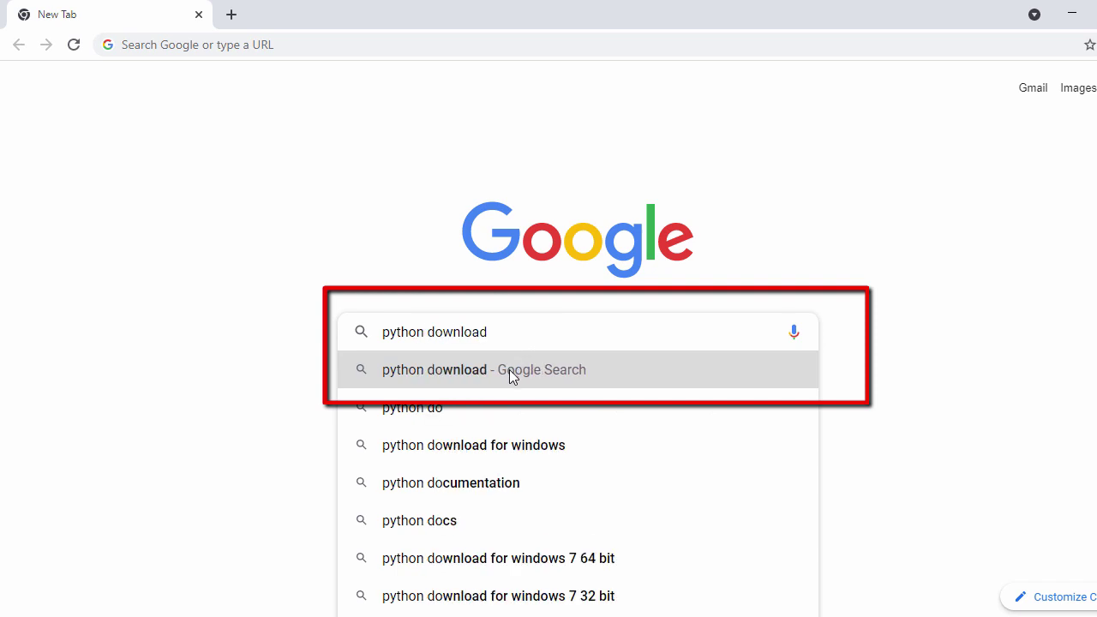
click(510, 369)
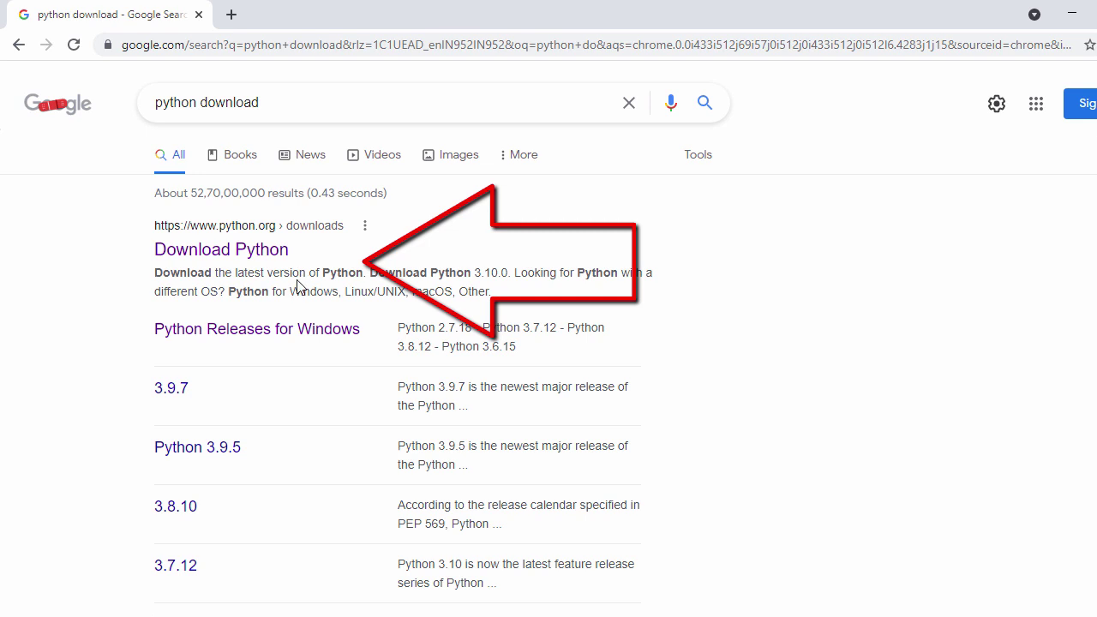
click(255, 259)
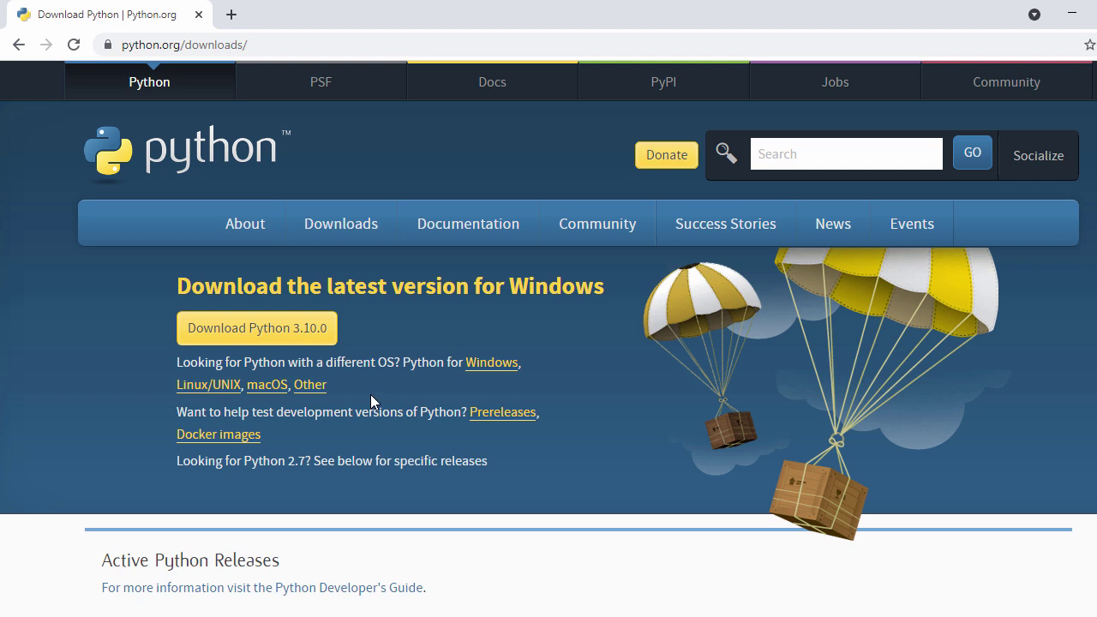
- Go to the Python releases for Windows and download the Python 3.10.0 Windows installer (64-bit)
mouse_move(352, 229)
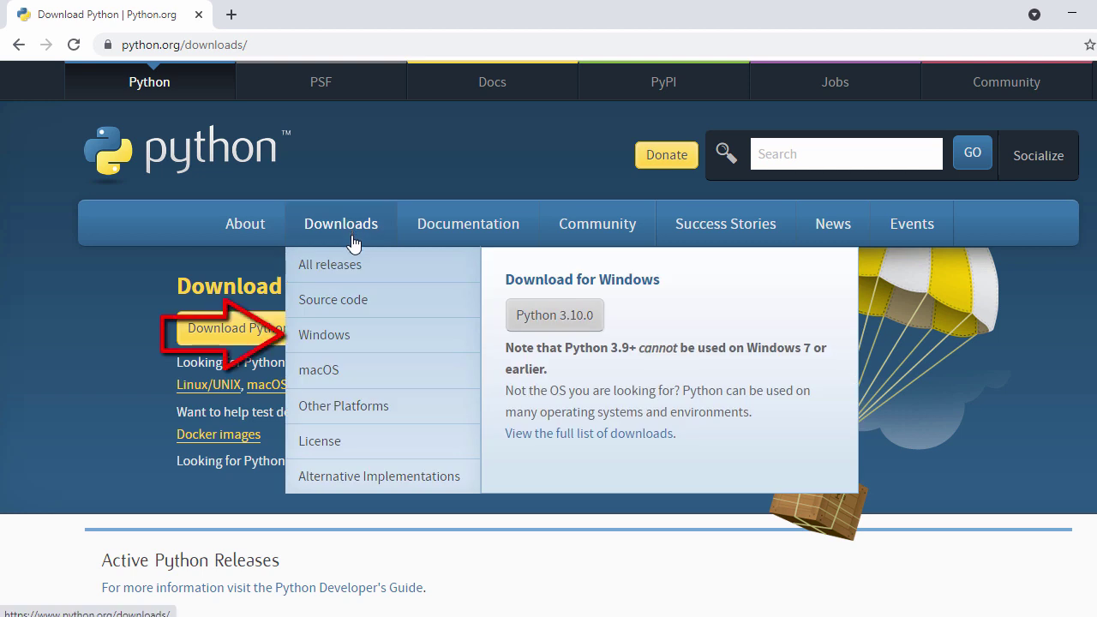
click(334, 342)
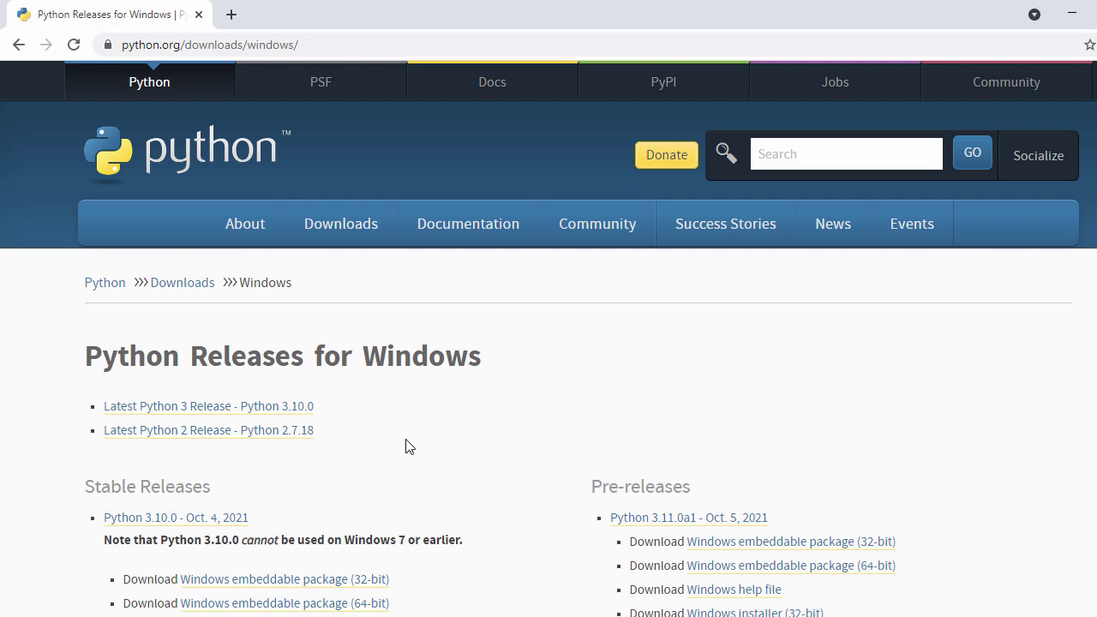
scroll(406, 445, down, 1)
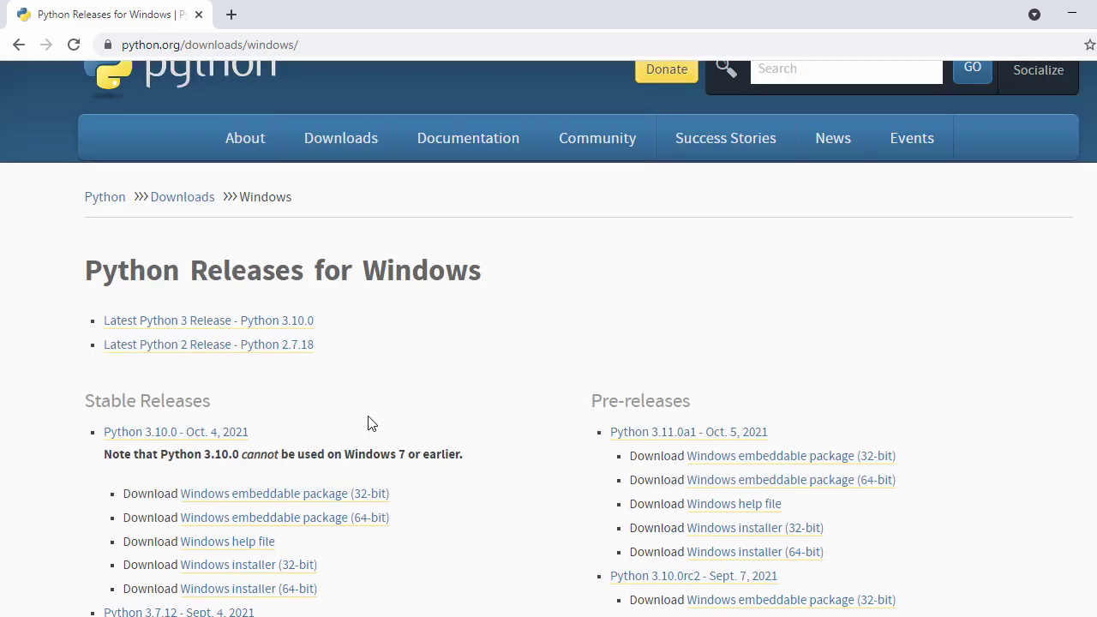
scroll(370, 426, down, 2)
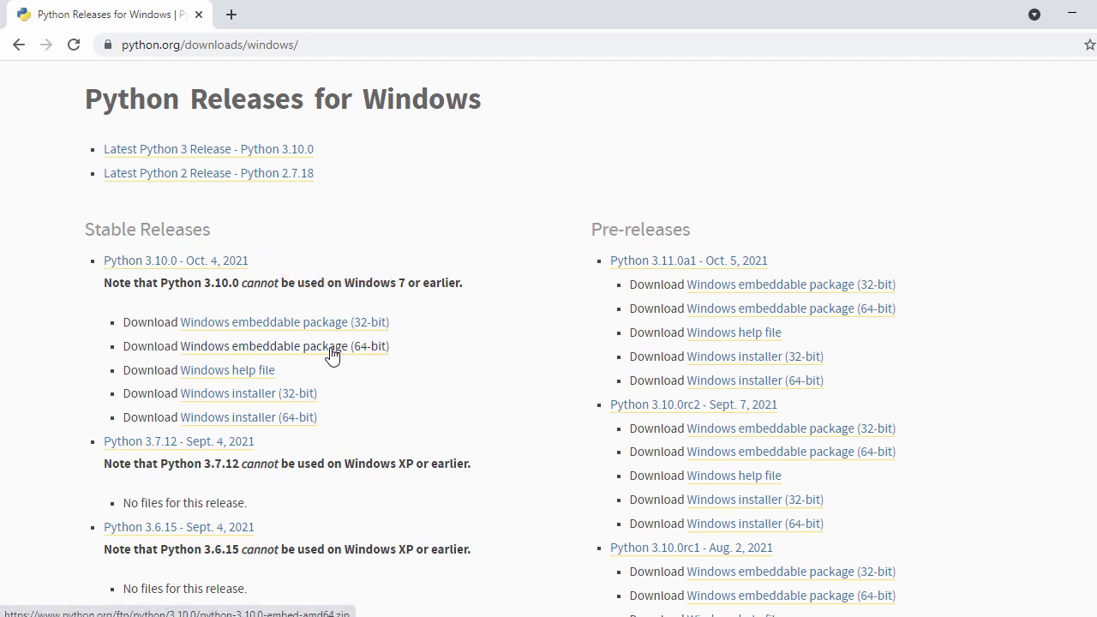
click(290, 424)
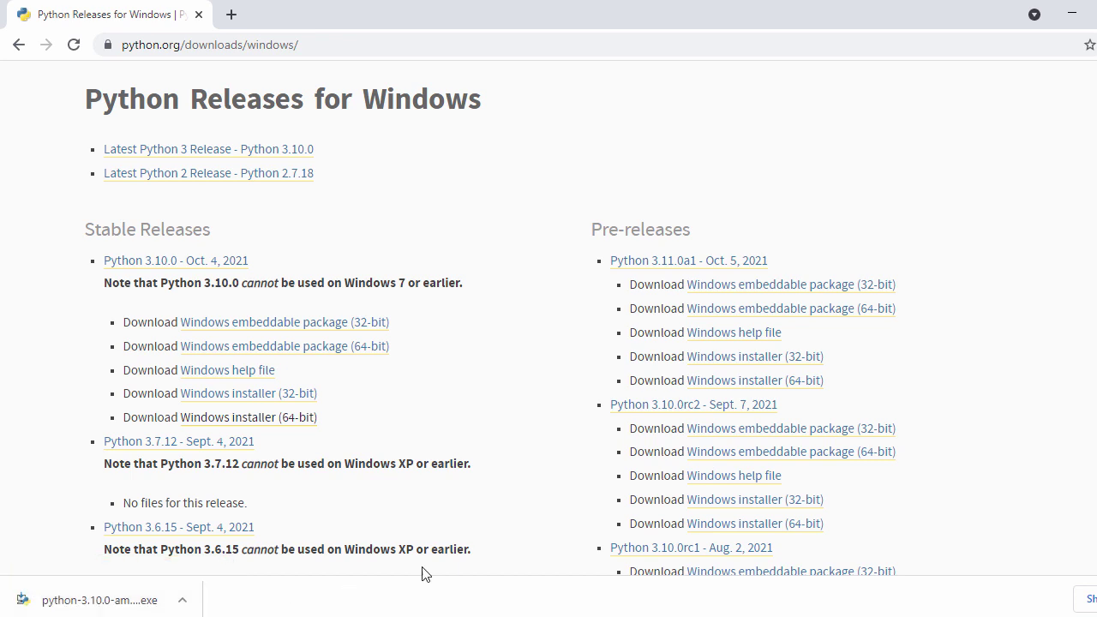
- Launch the python-3.10.0-amd64 installer from the Downloads folder in File Explorer and clear the other windows out of the way
click(1072, 14)
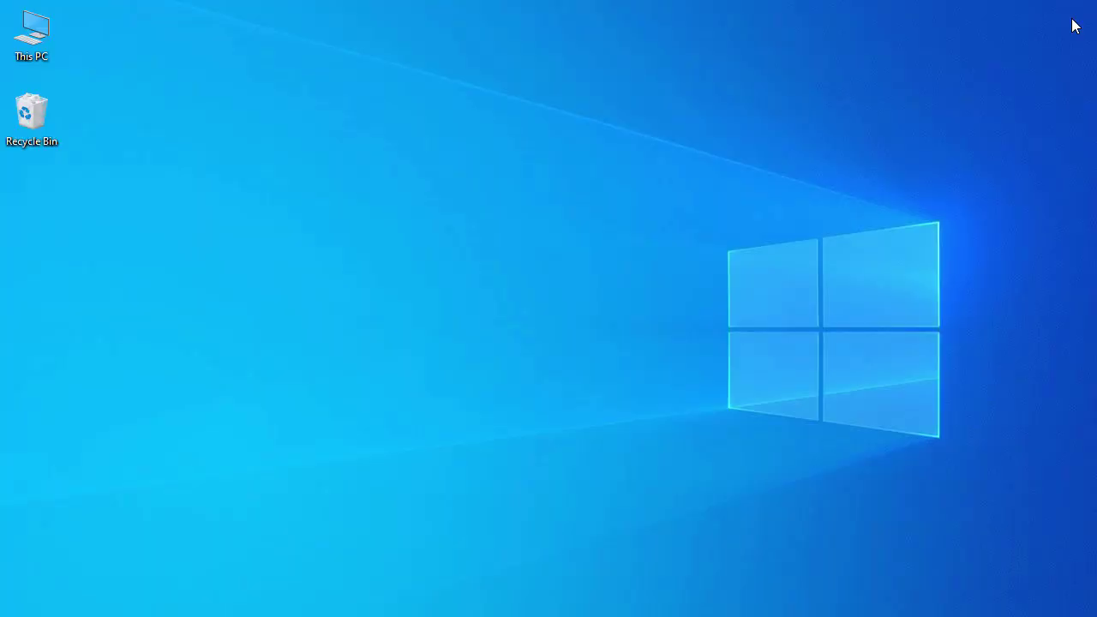
click(421, 595)
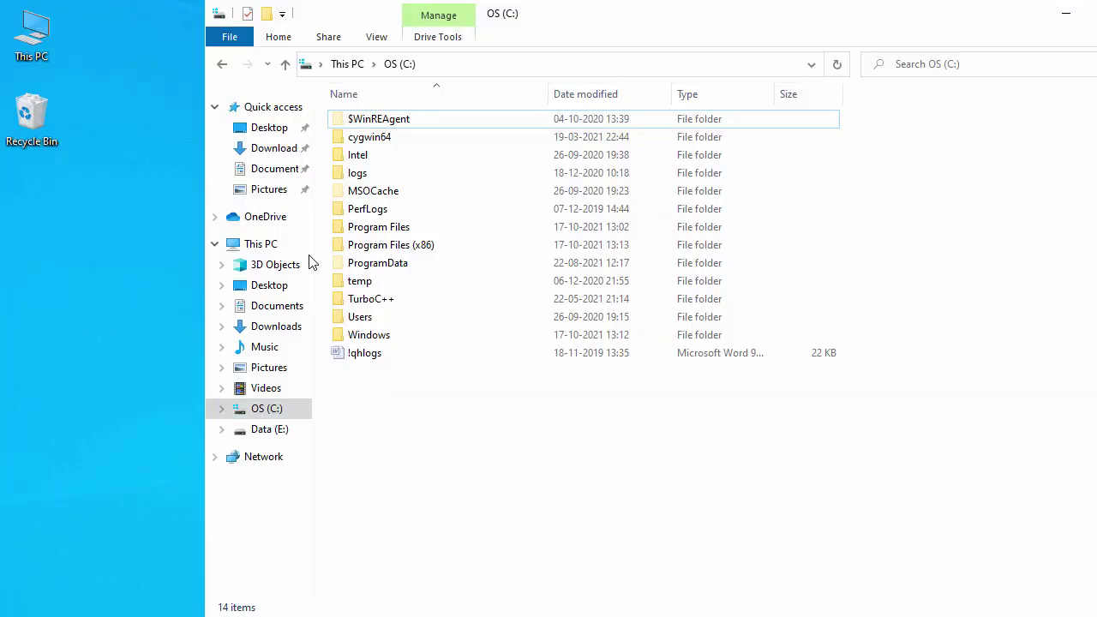
click(272, 148)
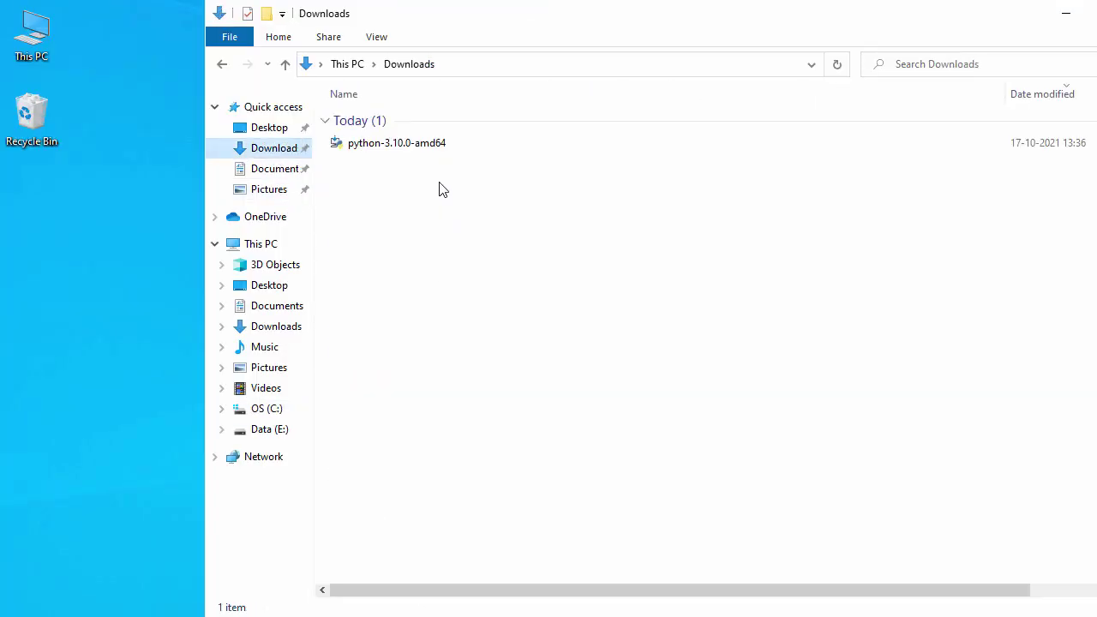
double_click(597, 25)
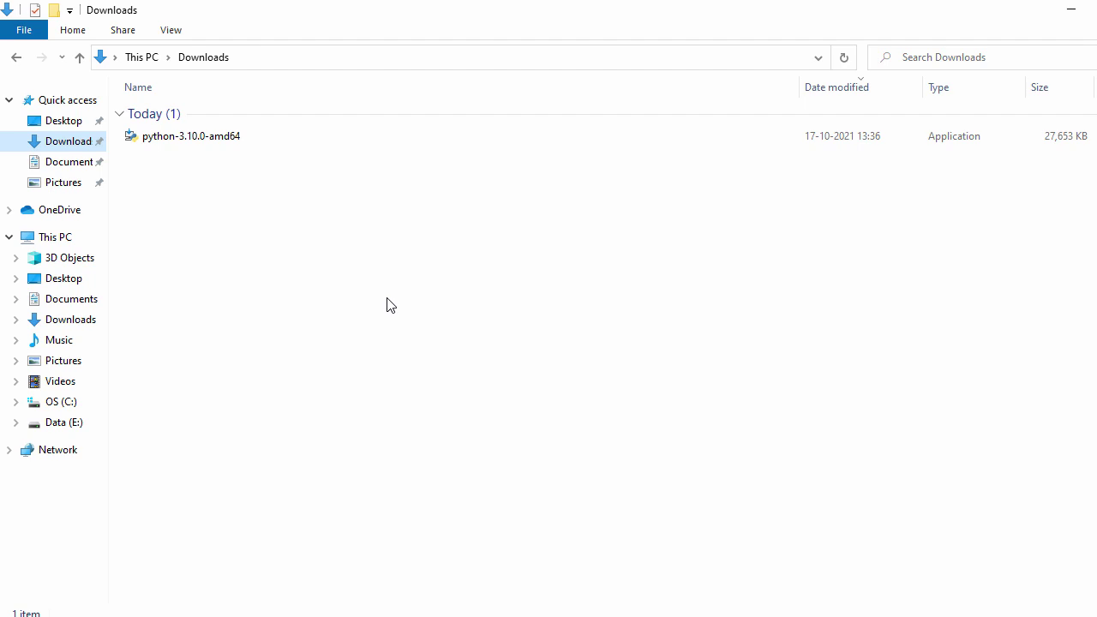
double_click(211, 142)
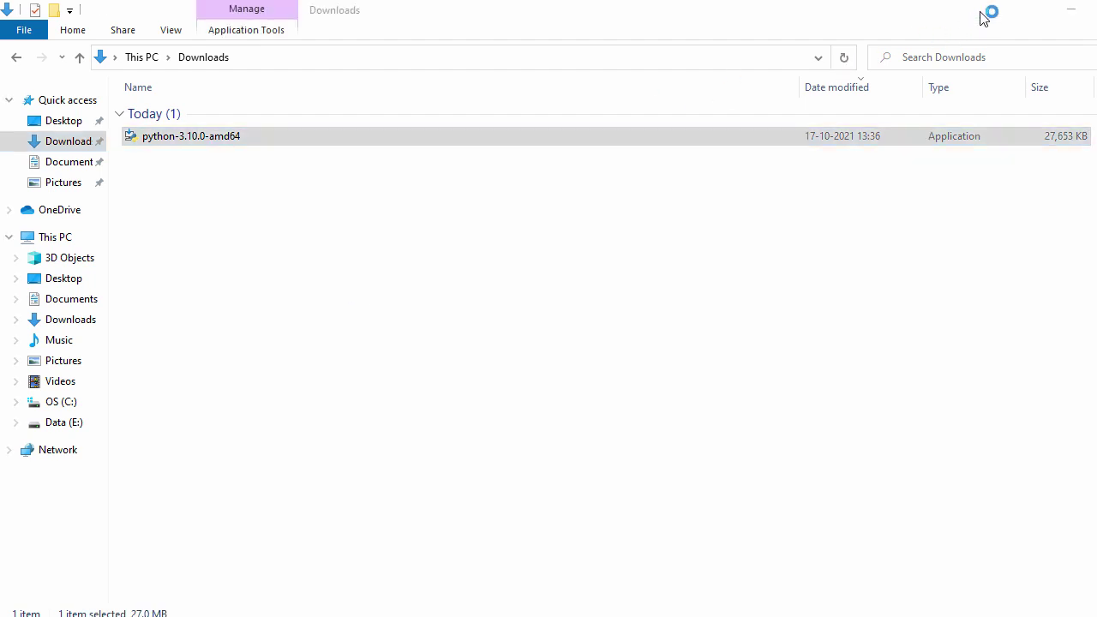
click(1072, 10)
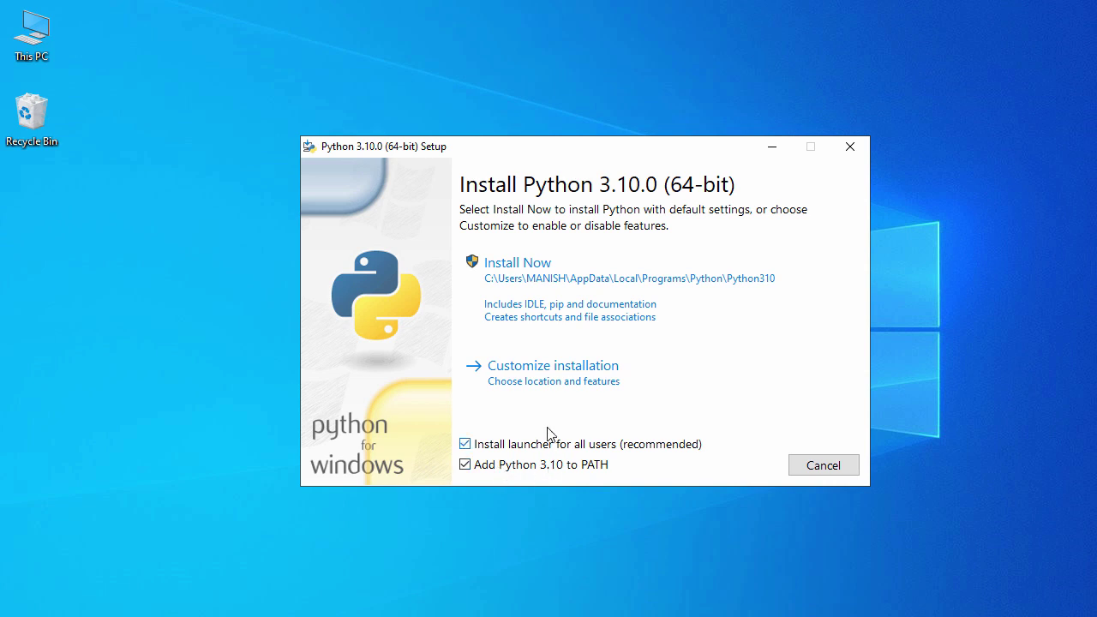
- Choose a customized installation, accept the default optional features and enable installing Python for all users
click(533, 381)
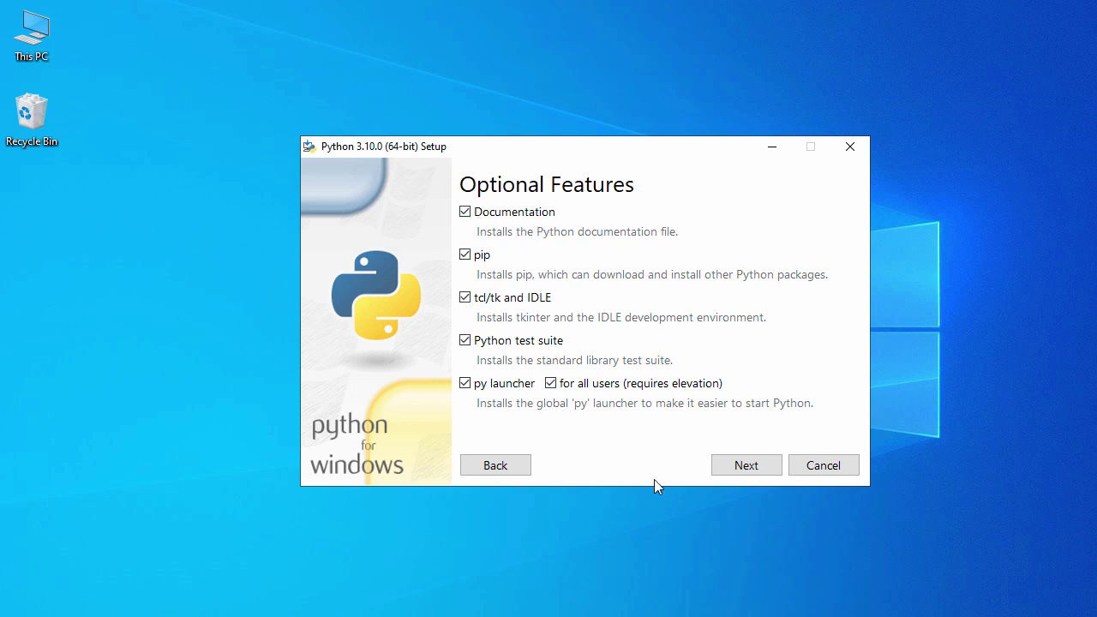
click(734, 470)
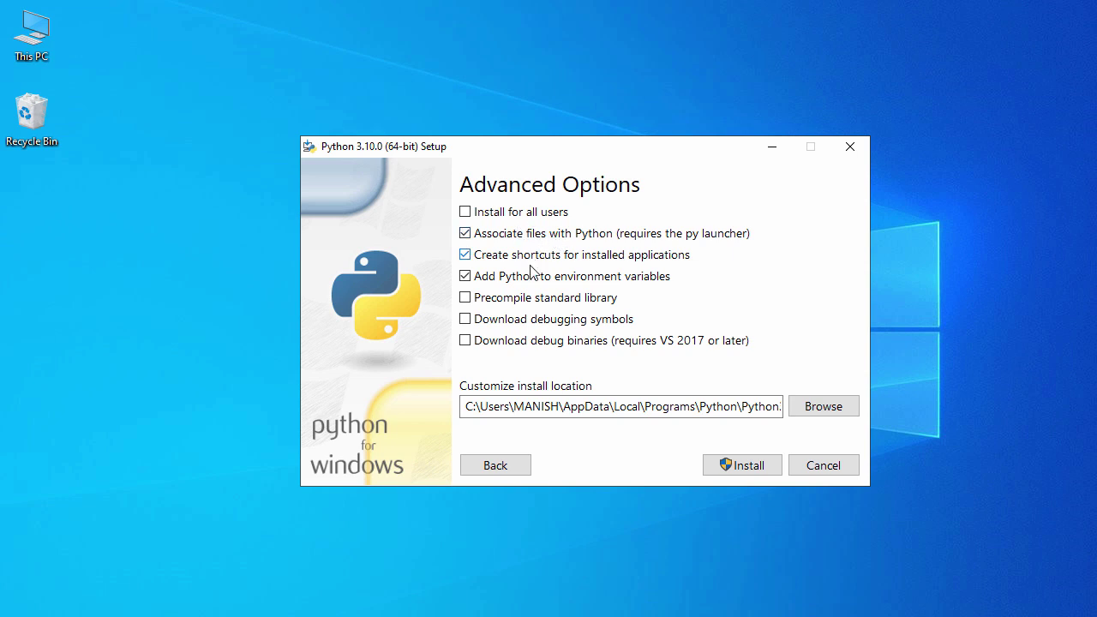
click(482, 214)
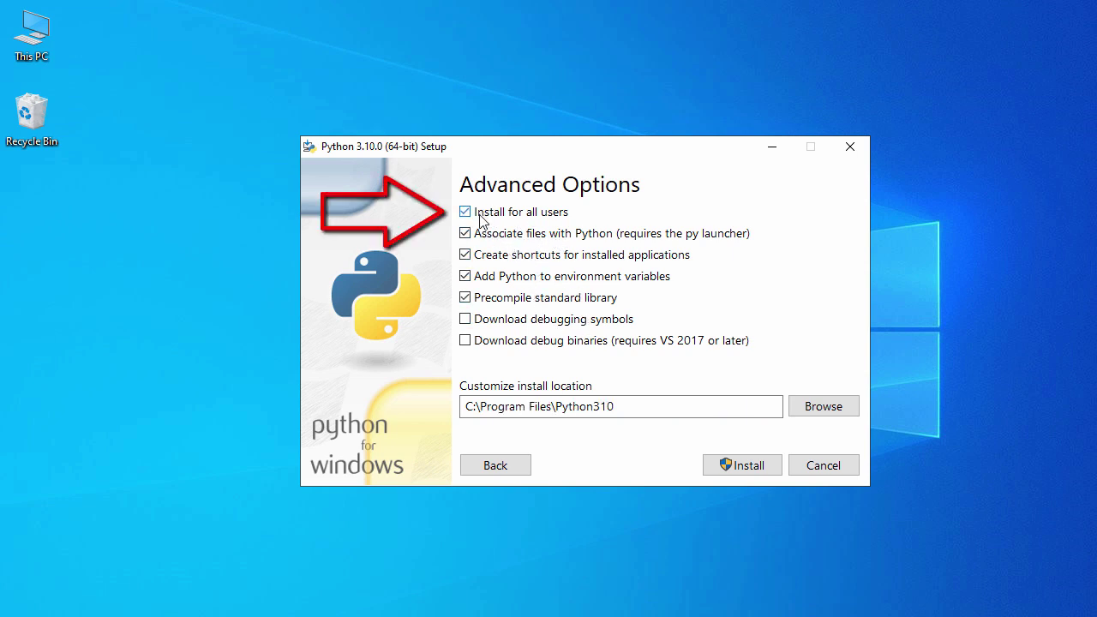
click(502, 296)
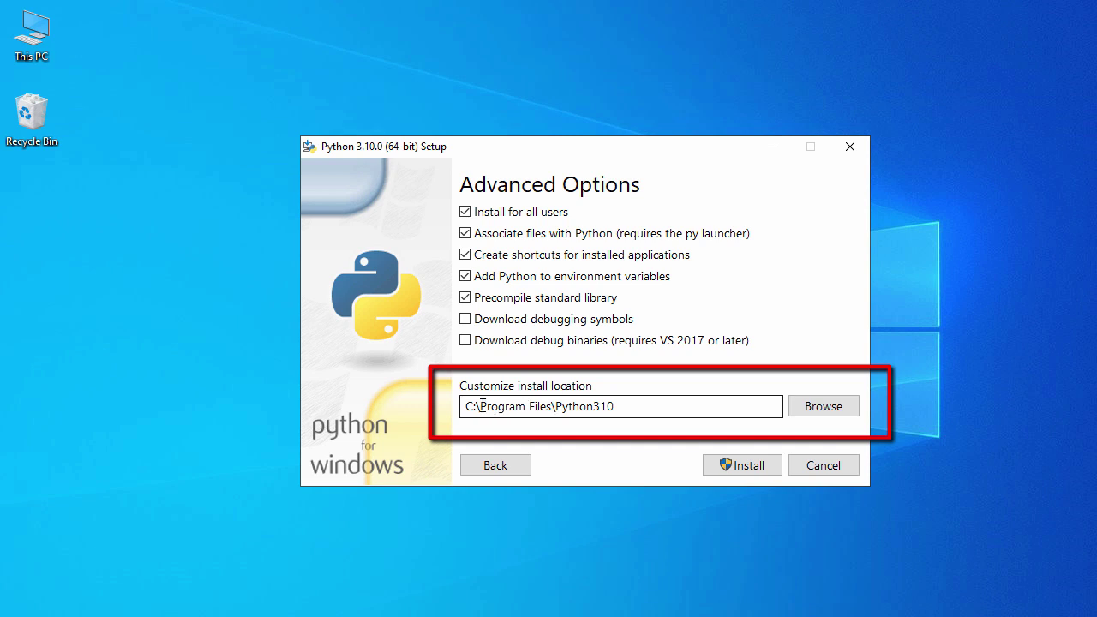
- Change the install location to C:\Python\Python310, then install Python and close the finished setup
drag(482, 406, 551, 409)
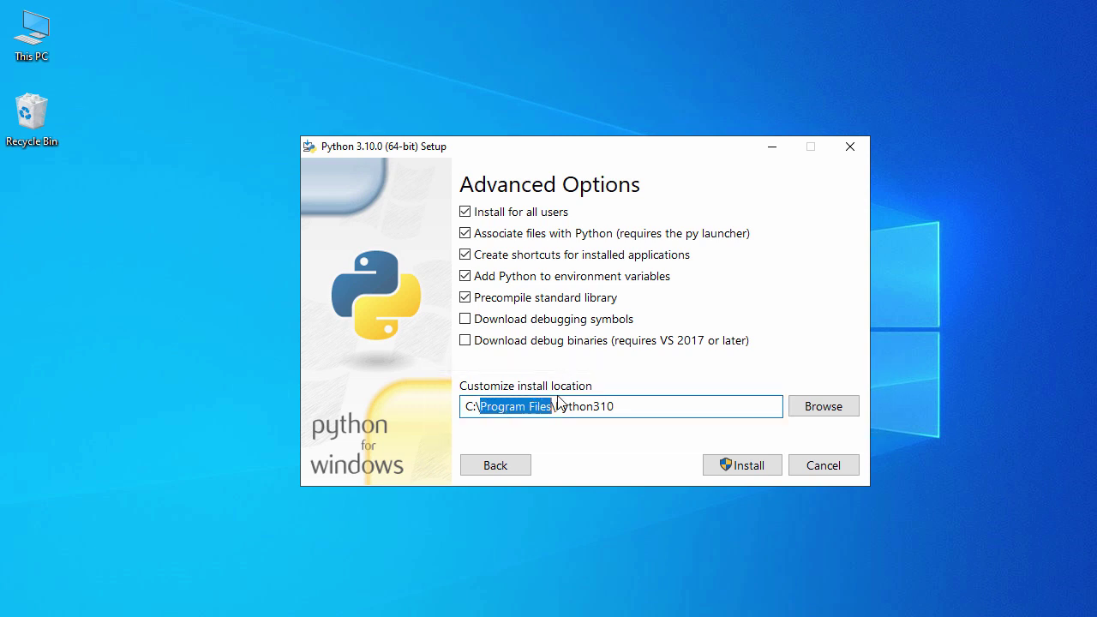
text(Pyth)
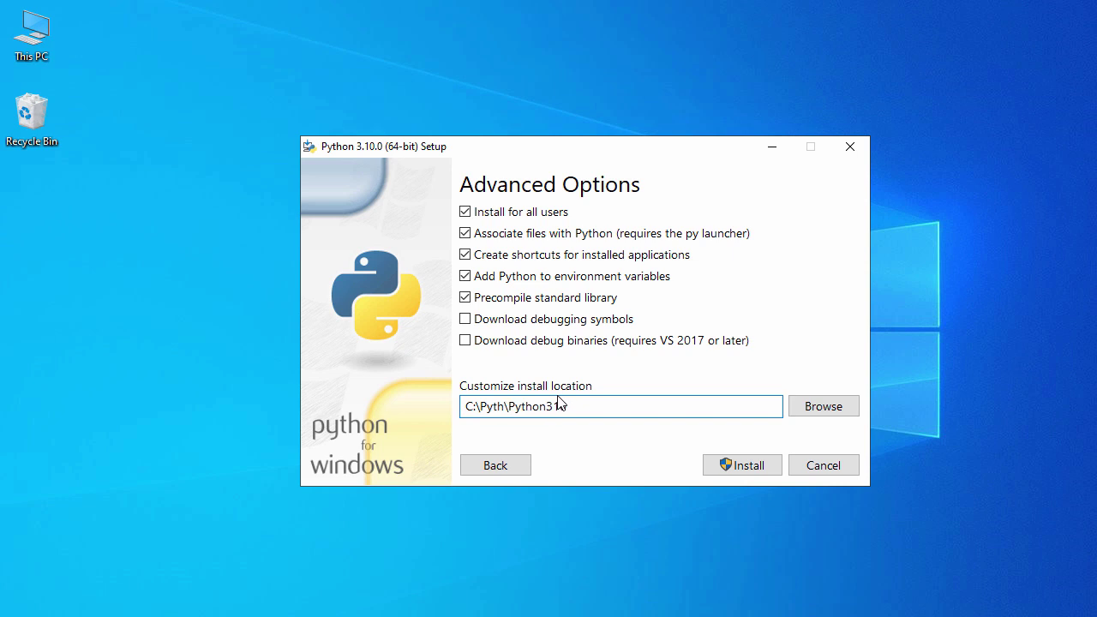
text(on)
click(746, 467)
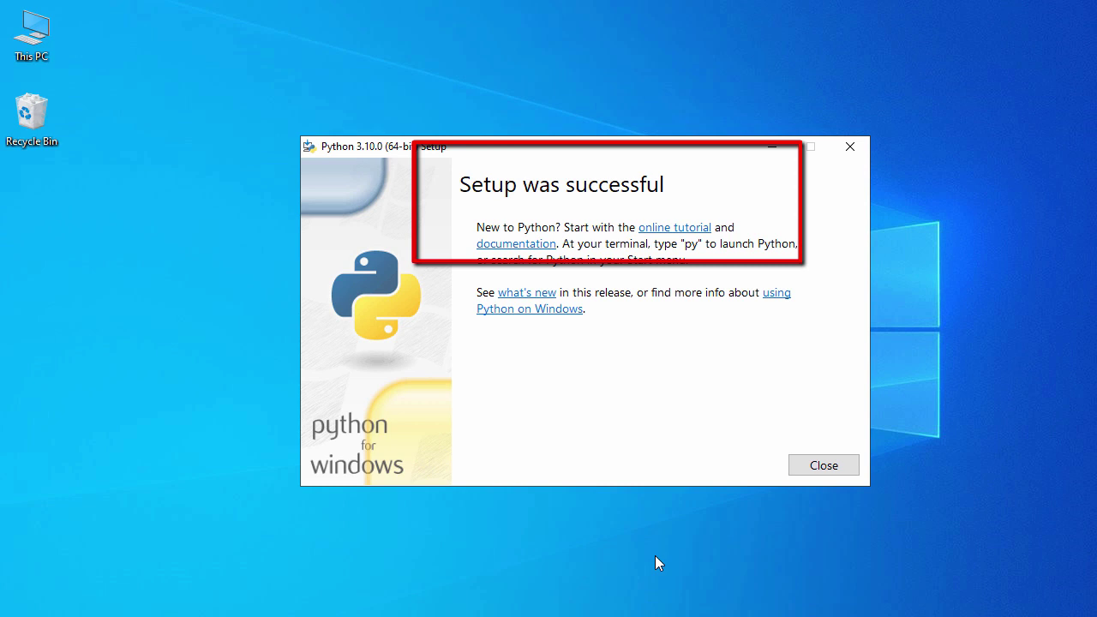
click(806, 473)
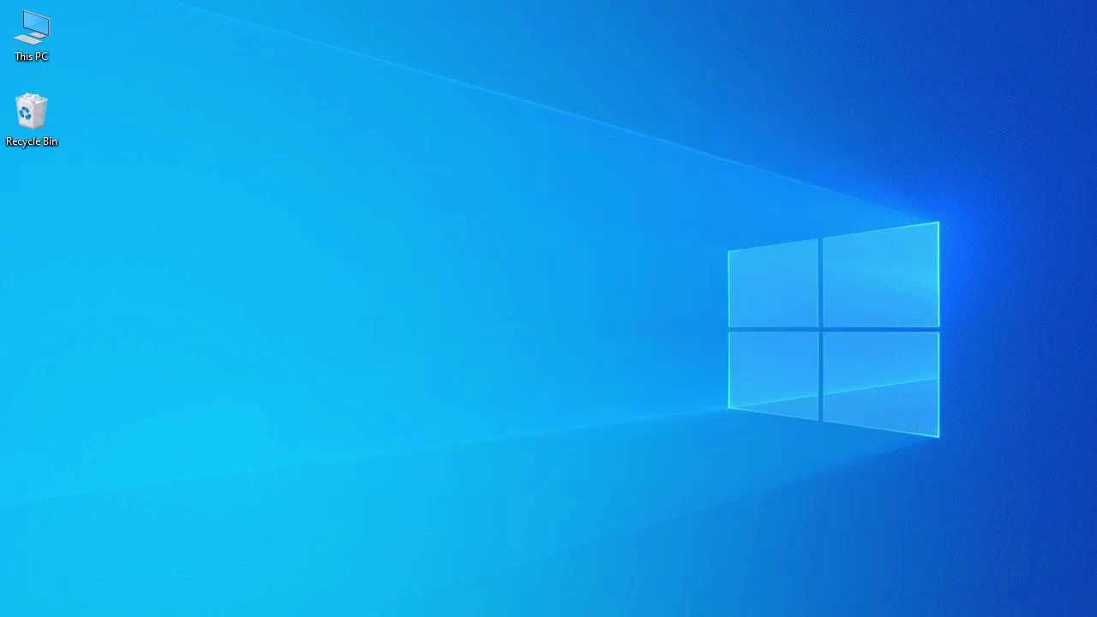
- Open IDLE (Python 3.10 64-bit) and run print("Welcome to Python") in the shell
click(20, 616)
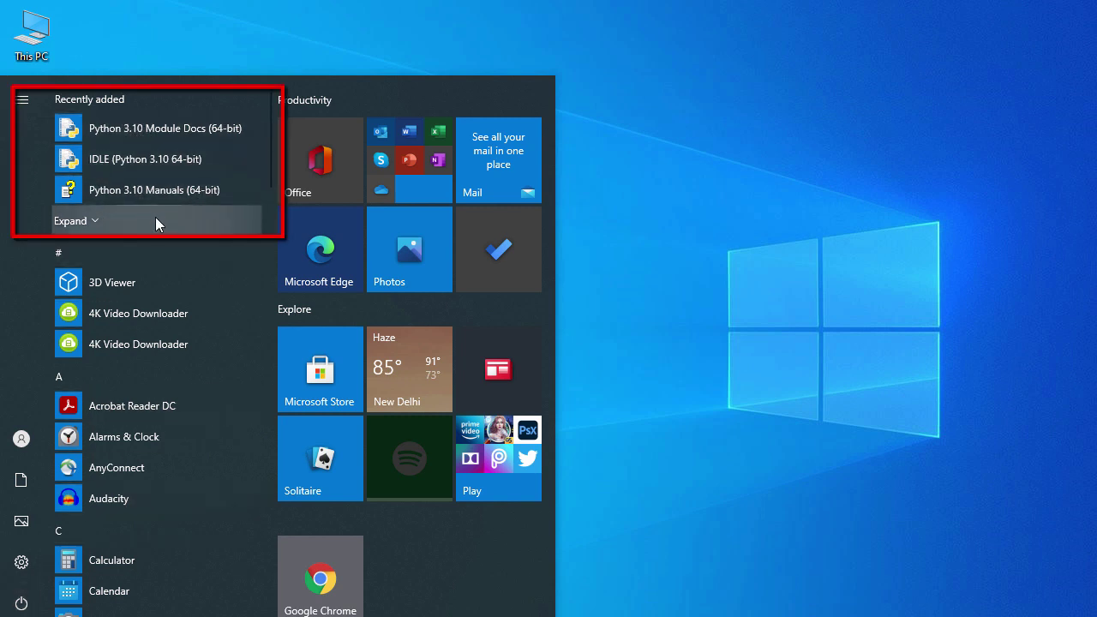
click(136, 162)
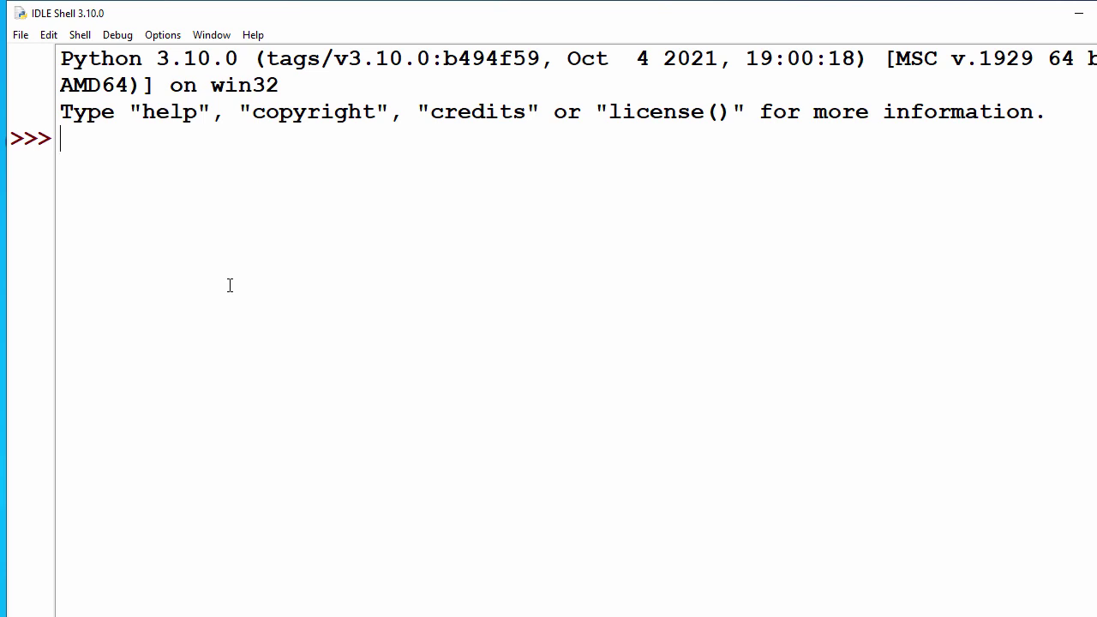
text(pri)
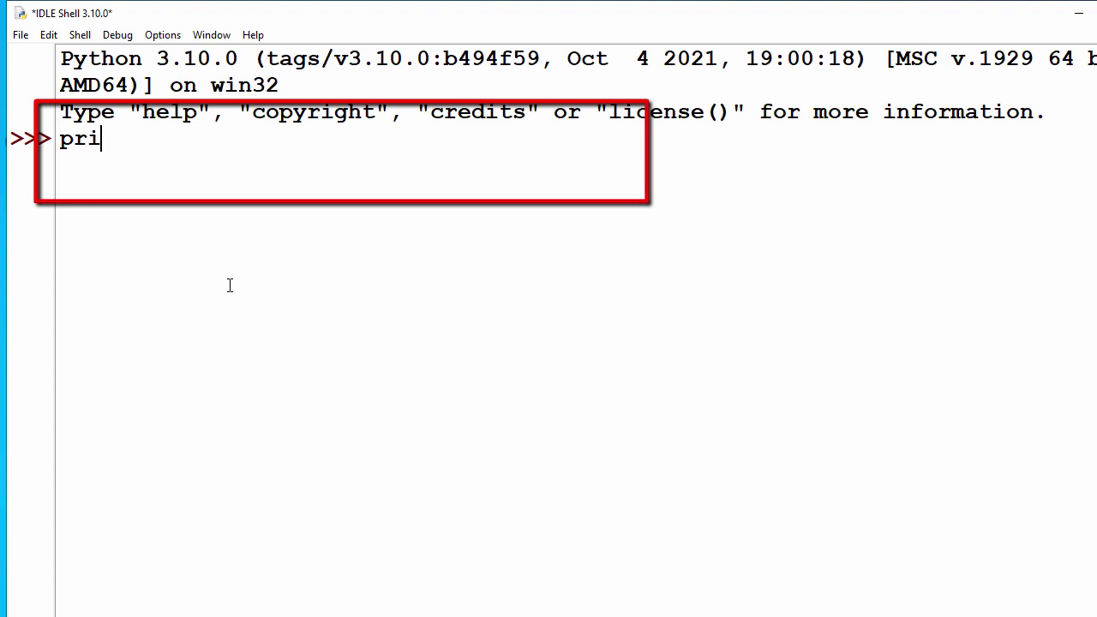
text(nt()
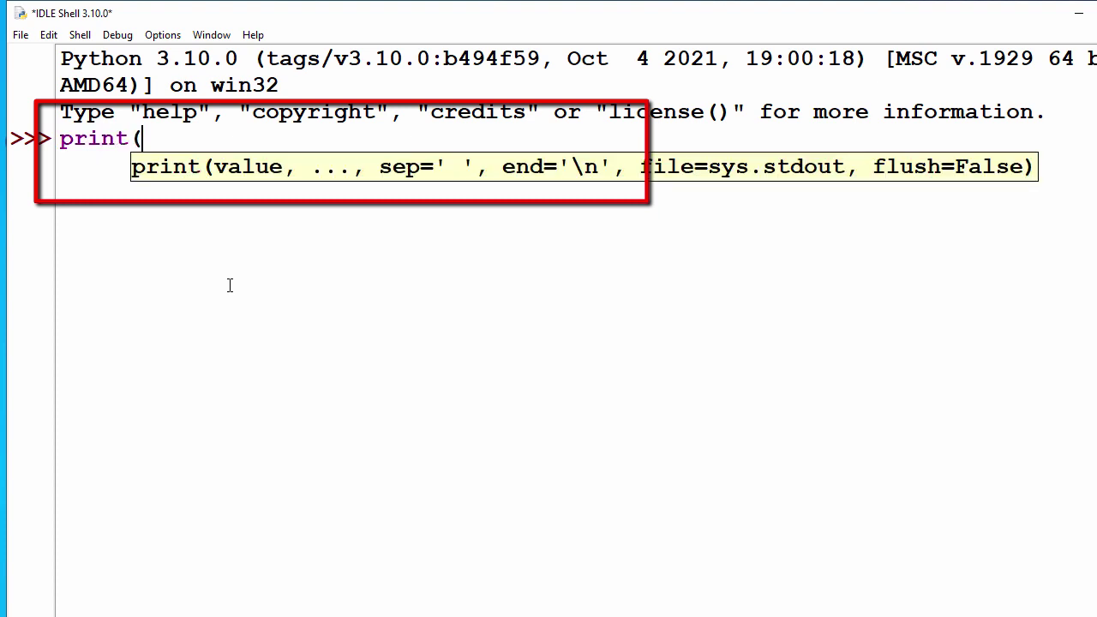
text("Welo)
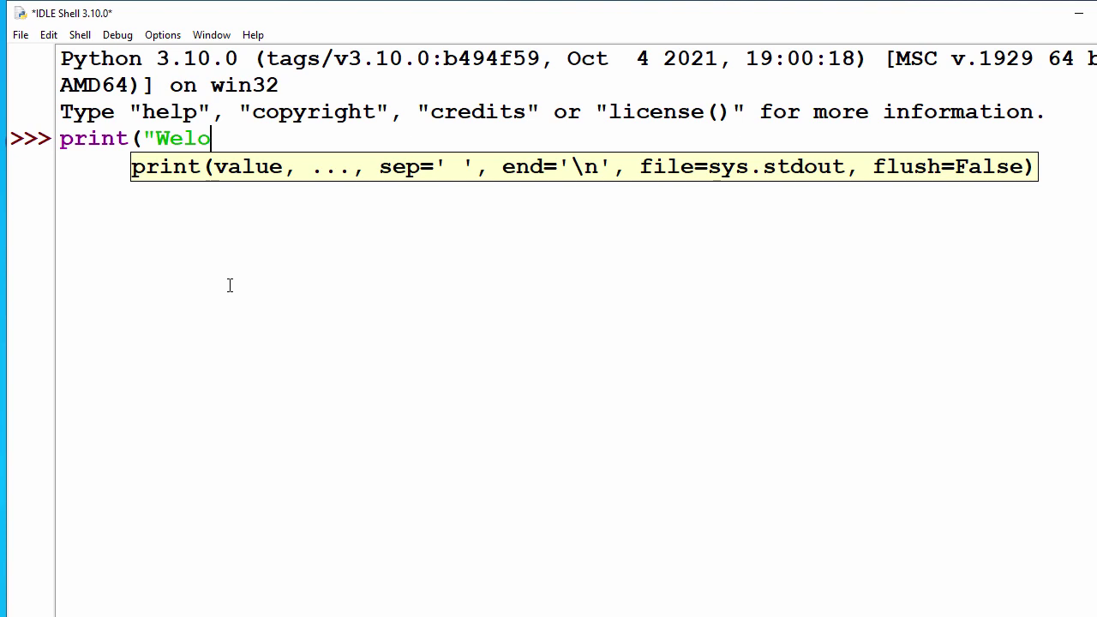
key(BackSpace)
text(come to Pytho)
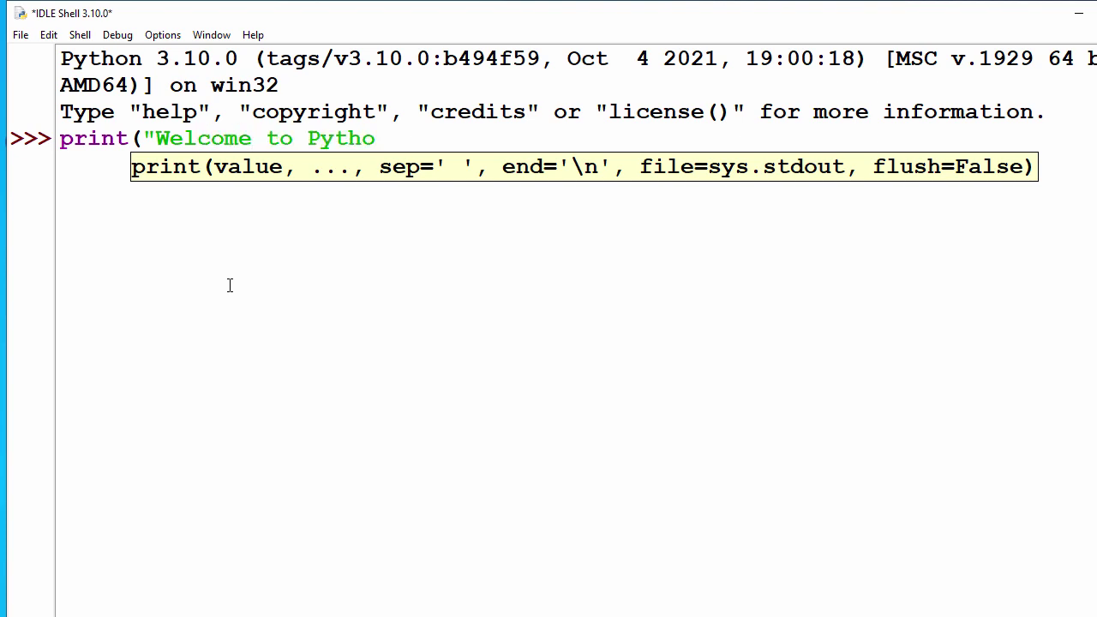
text(n"))
key(Return)
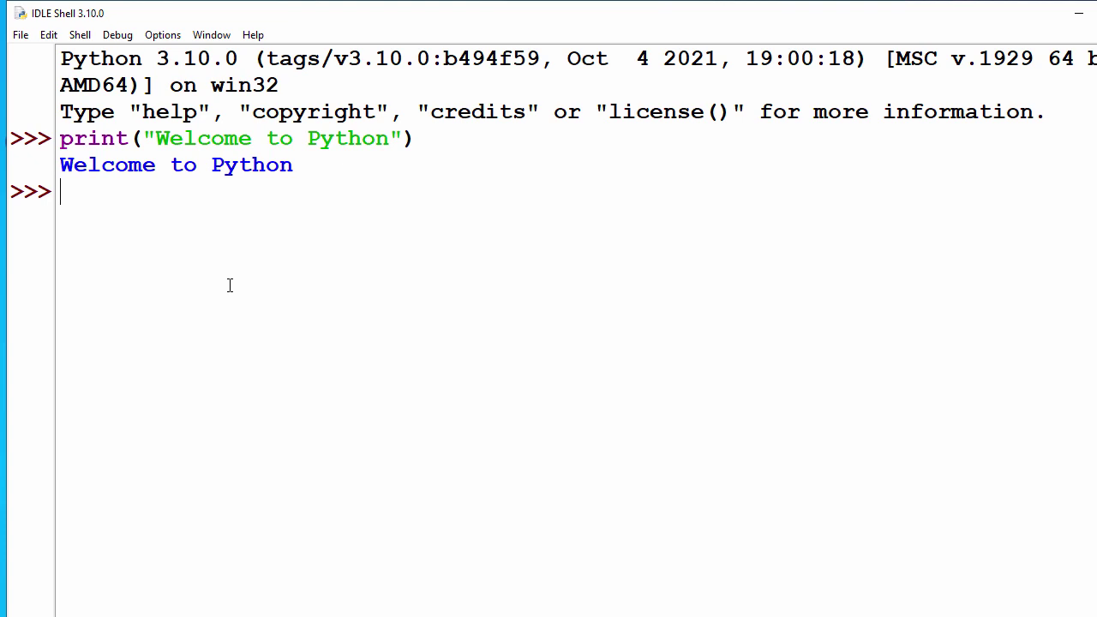
- Create a new script file in IDLE and enter the line print("Hello World !!) without a closing quotation mark
click(21, 36)
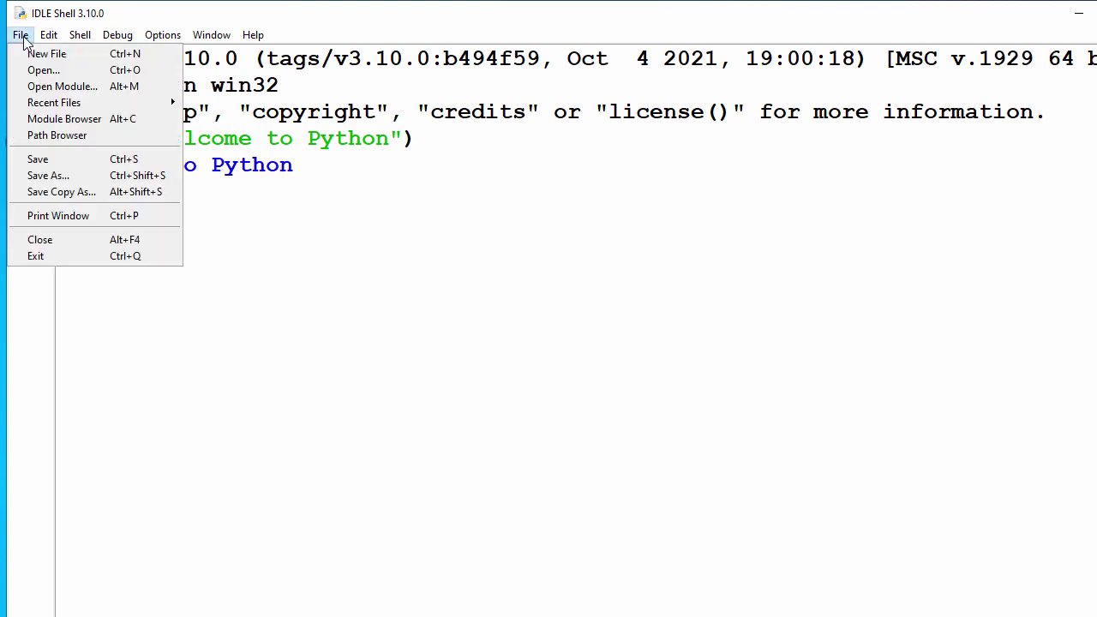
click(36, 51)
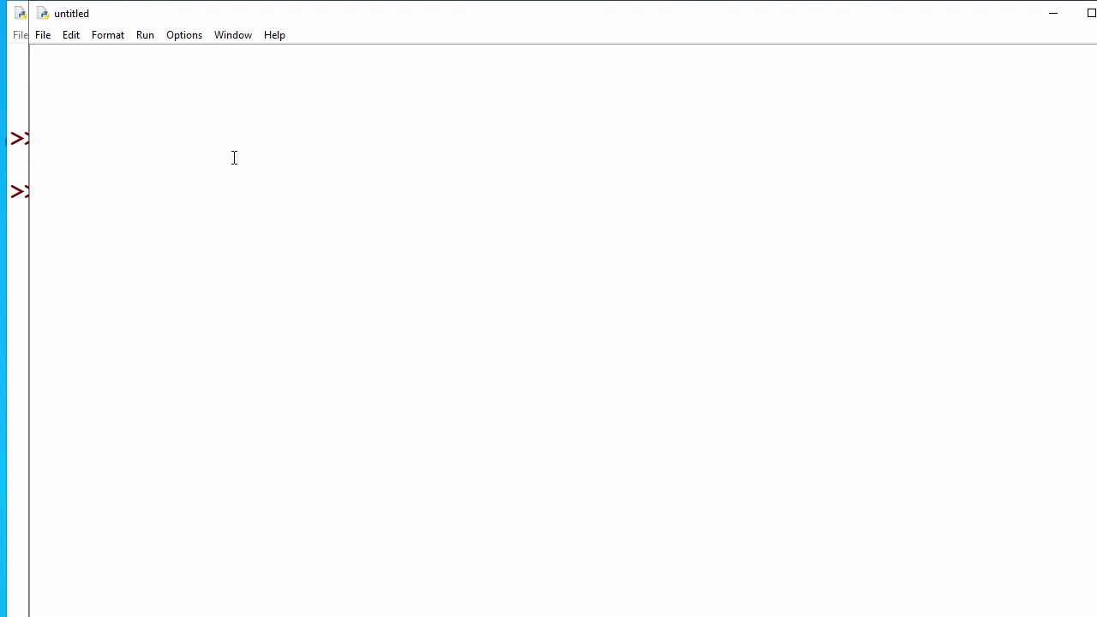
text(print)
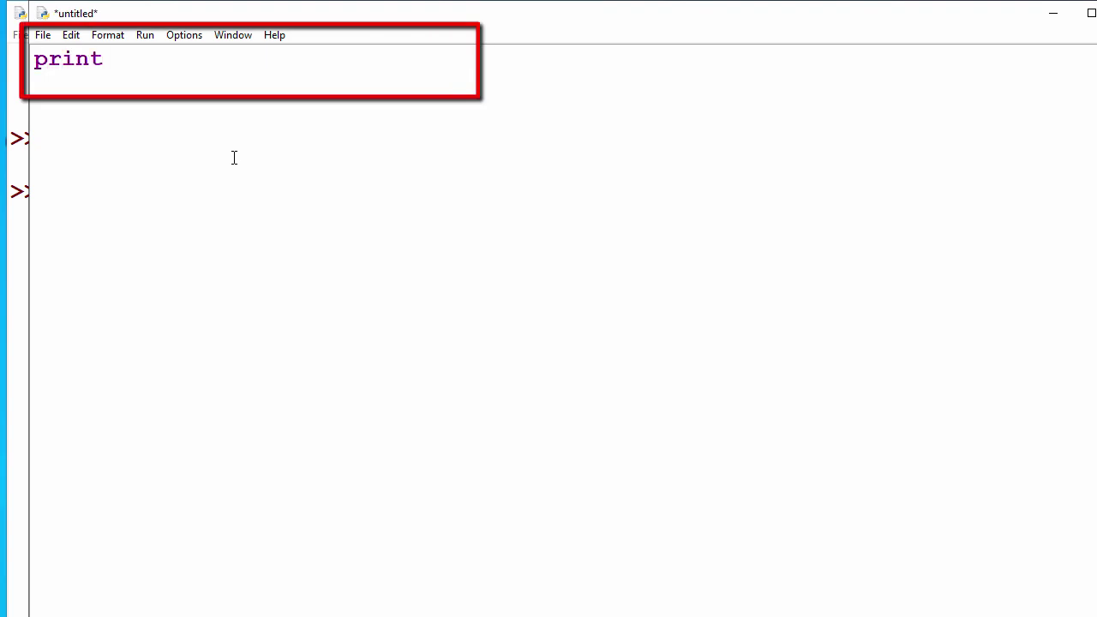
text(("W)
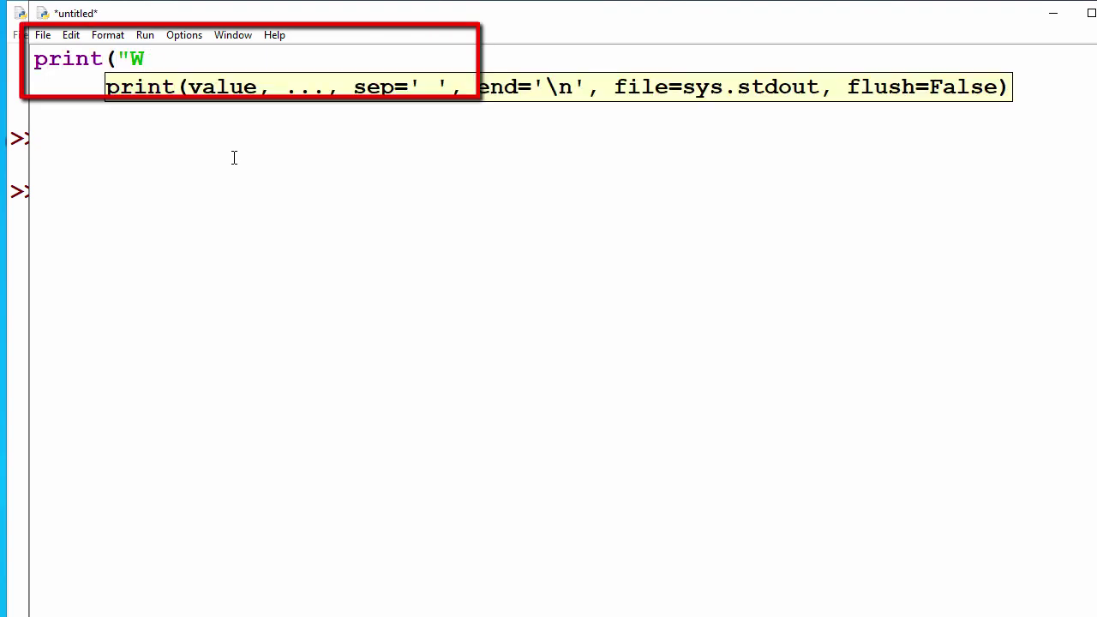
text(elco)
key(BackSpace)
key(BackSpace)
key(BackSpace)
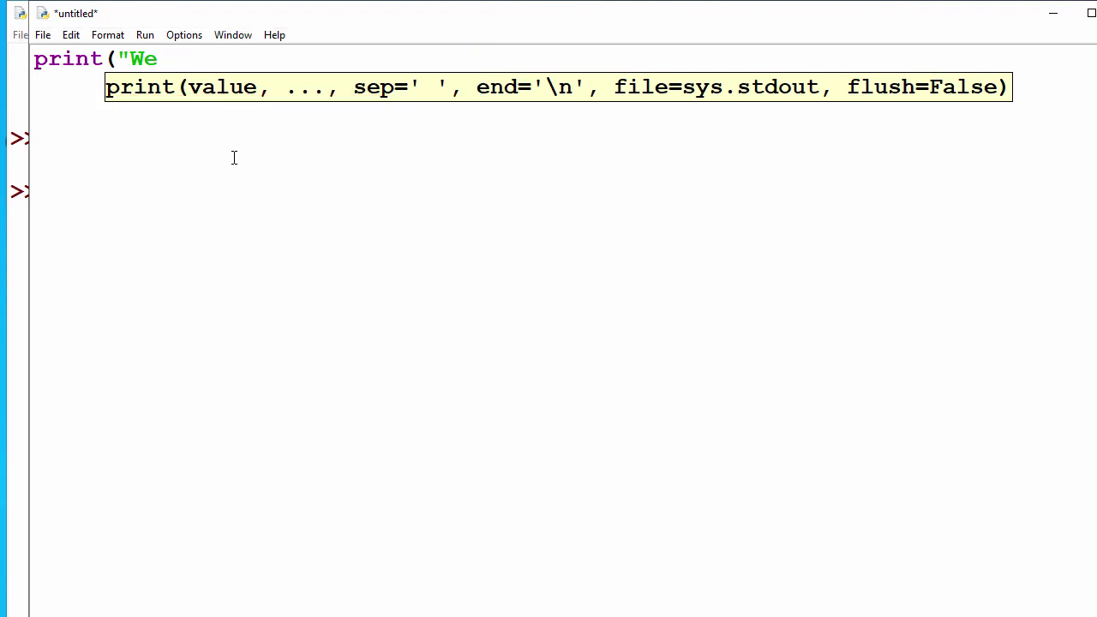
key(BackSpace)
key(BackSpace)
text(Hello World !!))
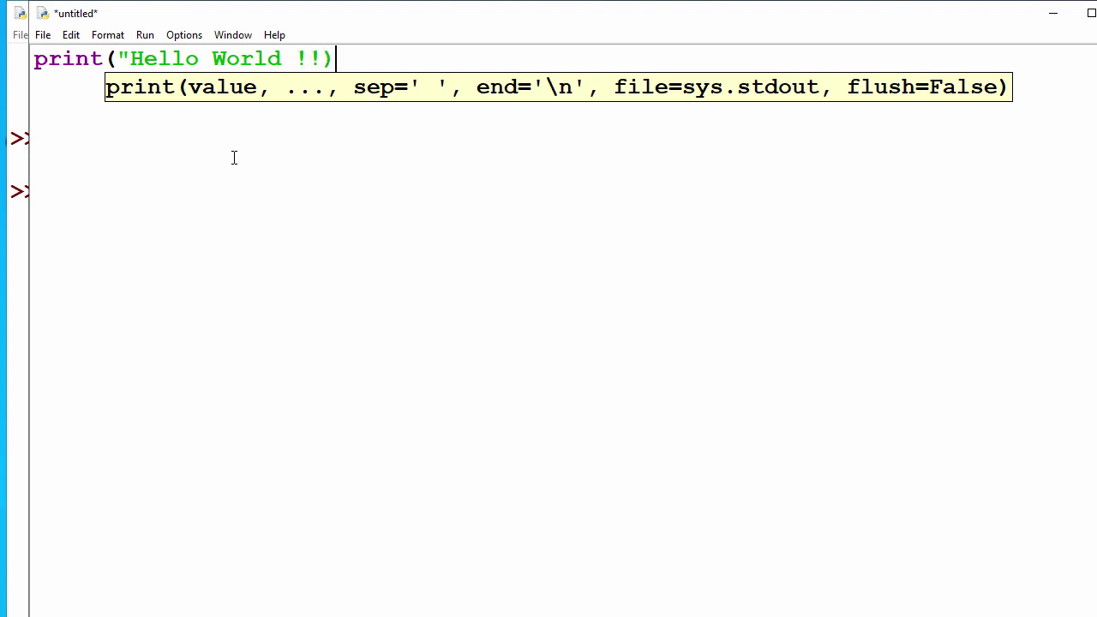
- Save the script as sample in the Python310 folder and try to run it as a module
click(43, 36)
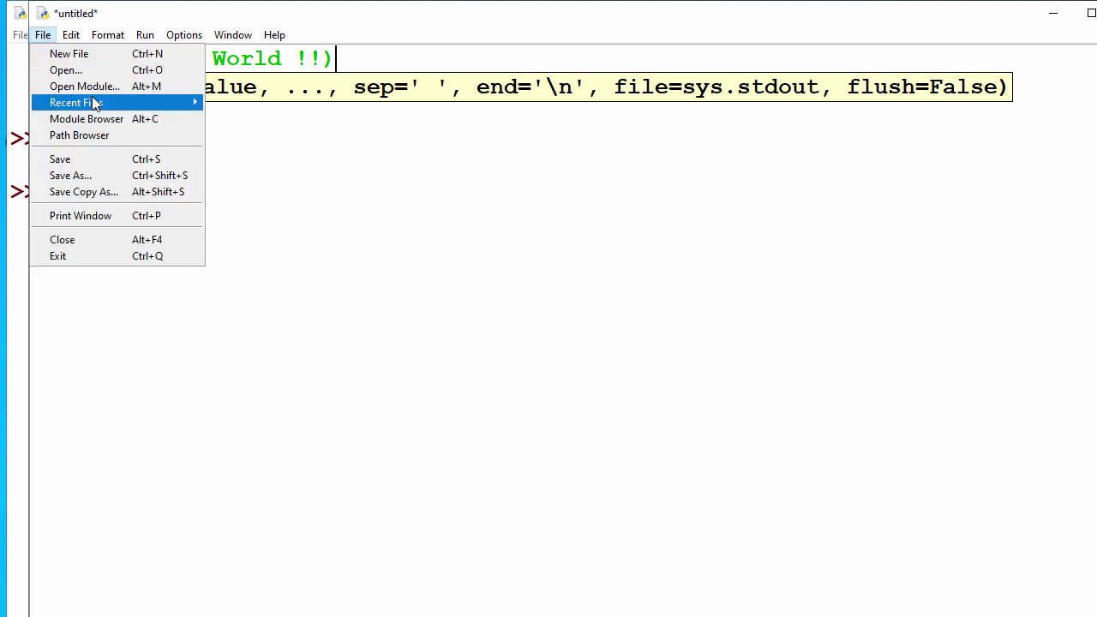
click(94, 161)
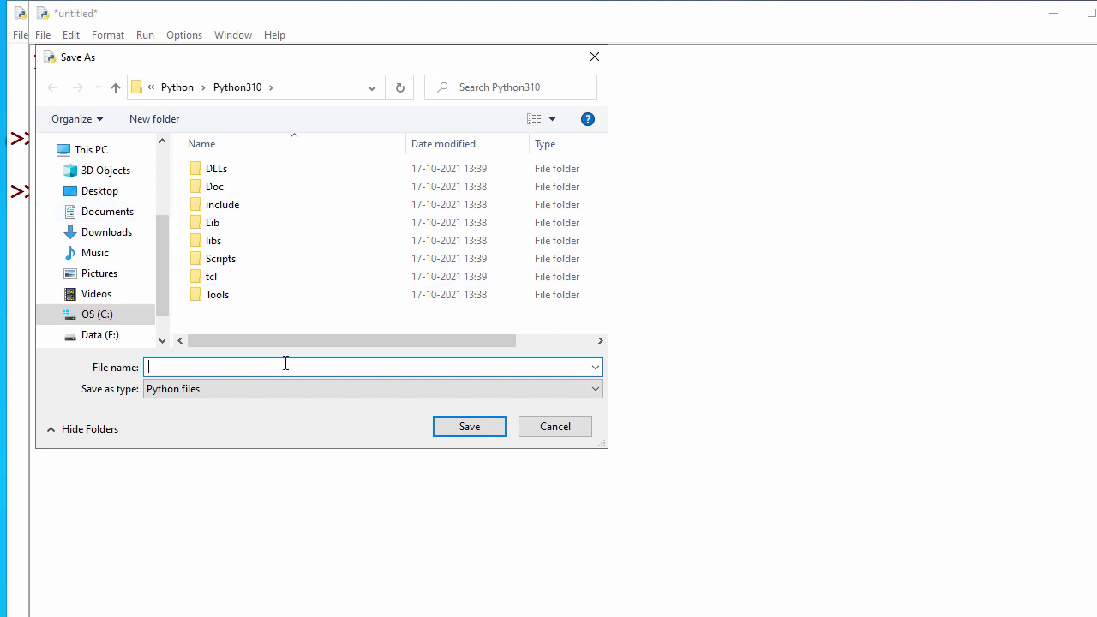
text(sample)
key(Return)
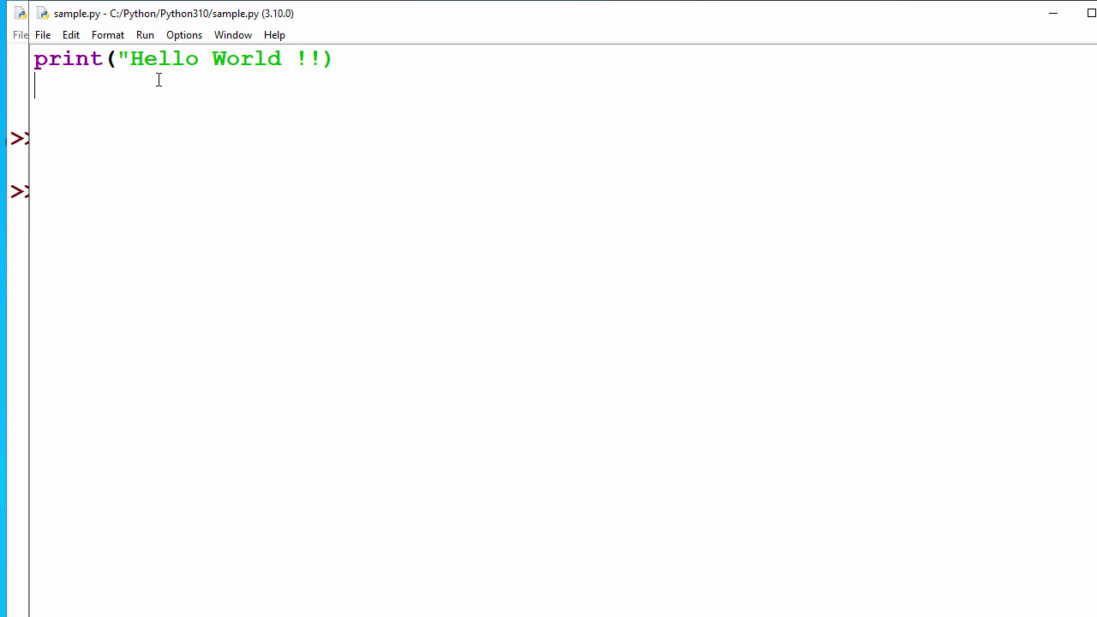
click(145, 38)
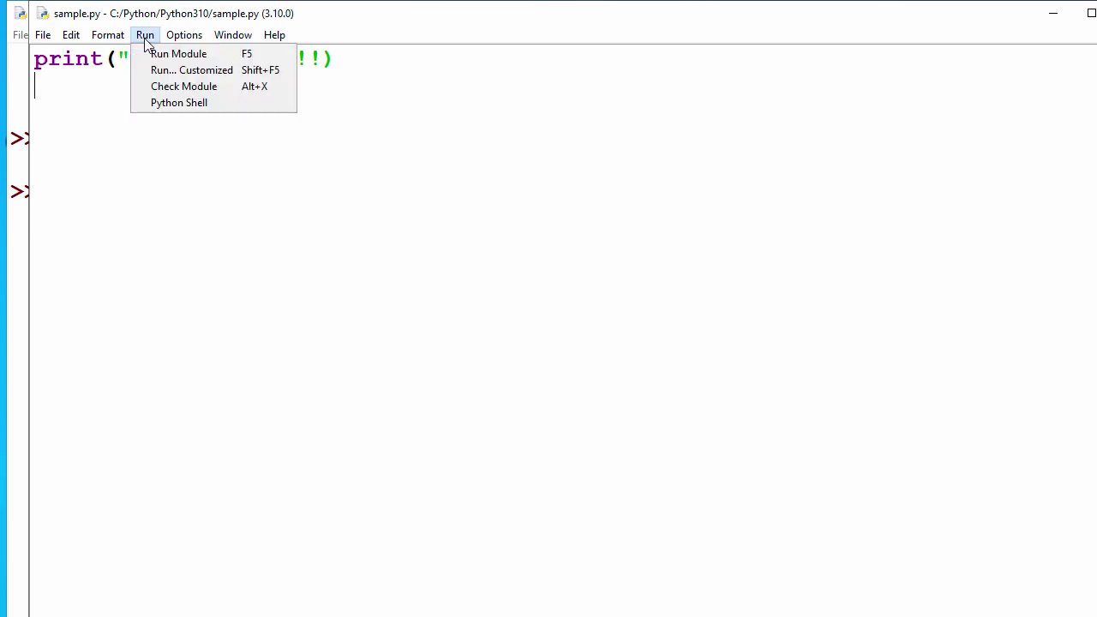
click(155, 56)
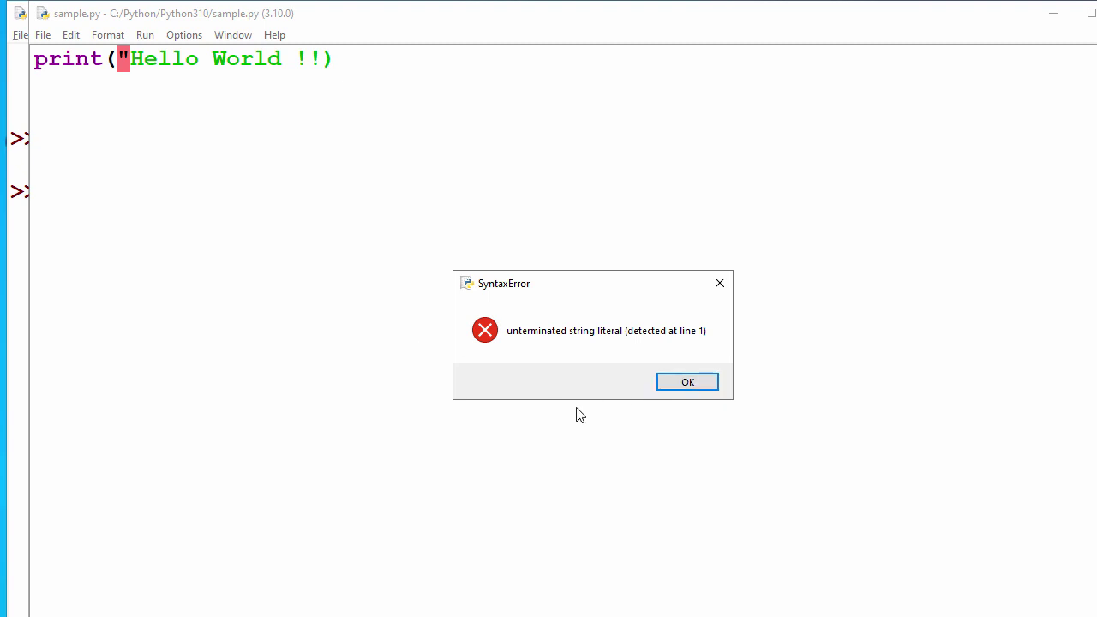
click(674, 387)
- Add the missing closing quotation mark after Hello World !!, save sample.py and run the module again
click(329, 57)
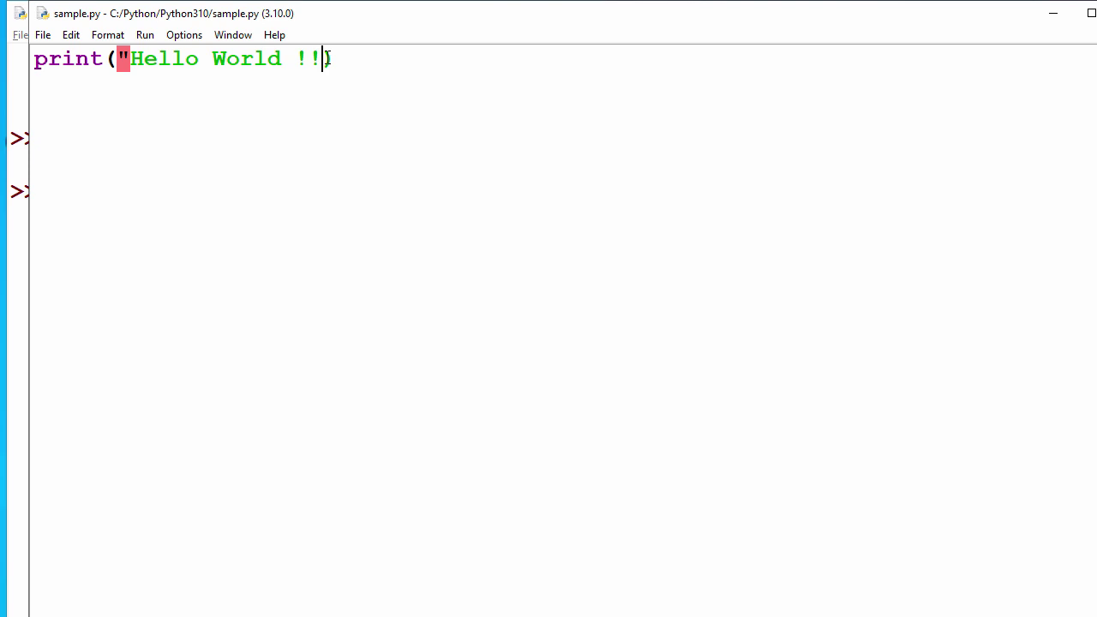
text(")
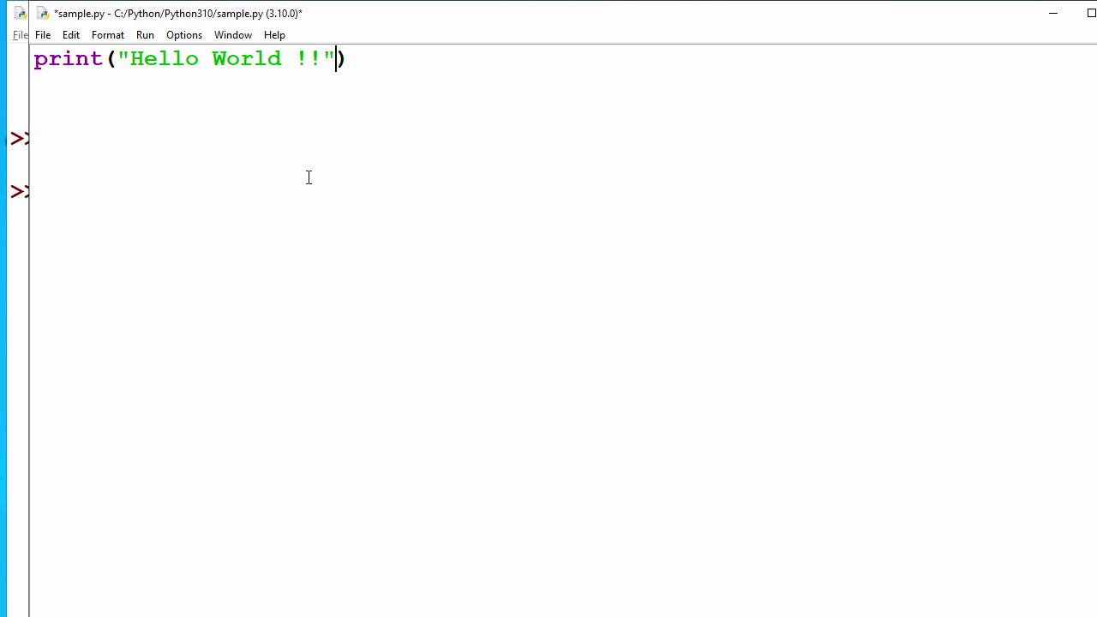
key(ctrl+s)
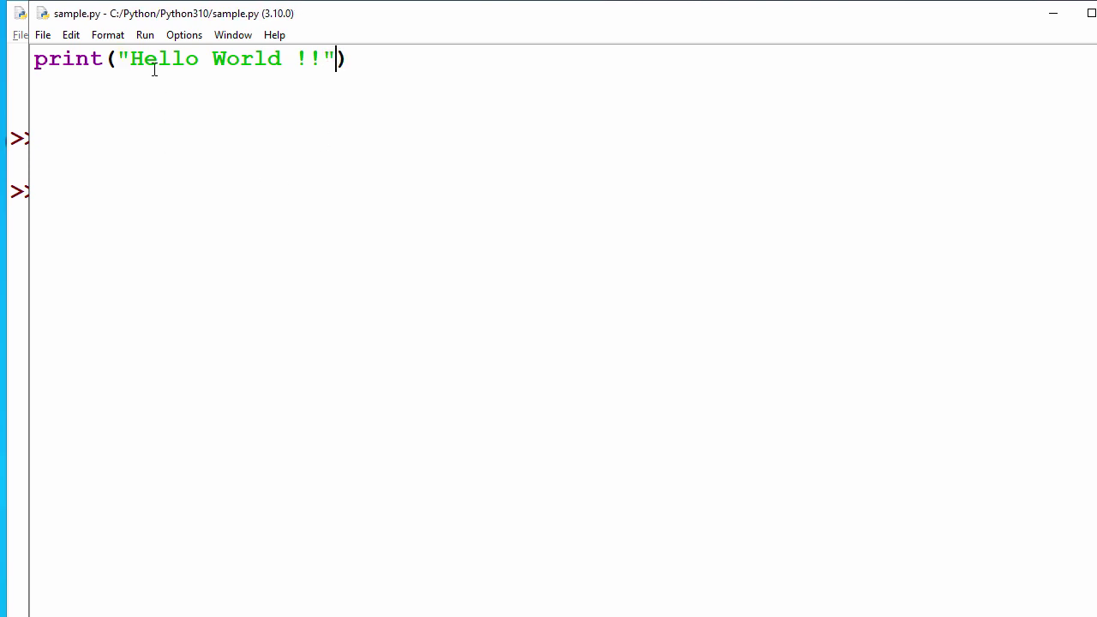
click(148, 40)
click(157, 54)
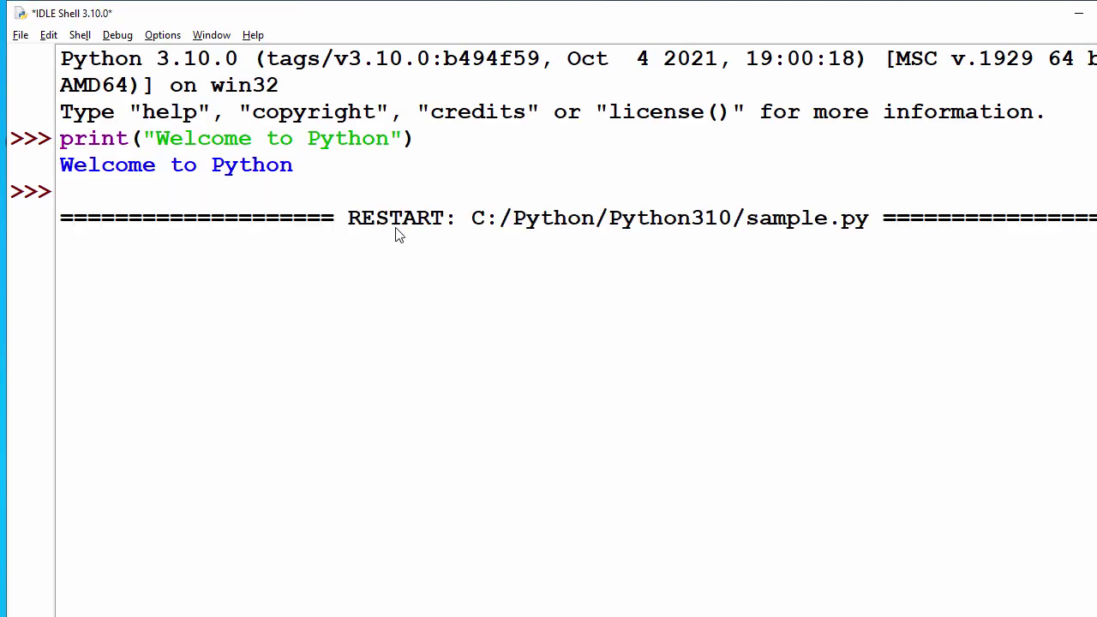
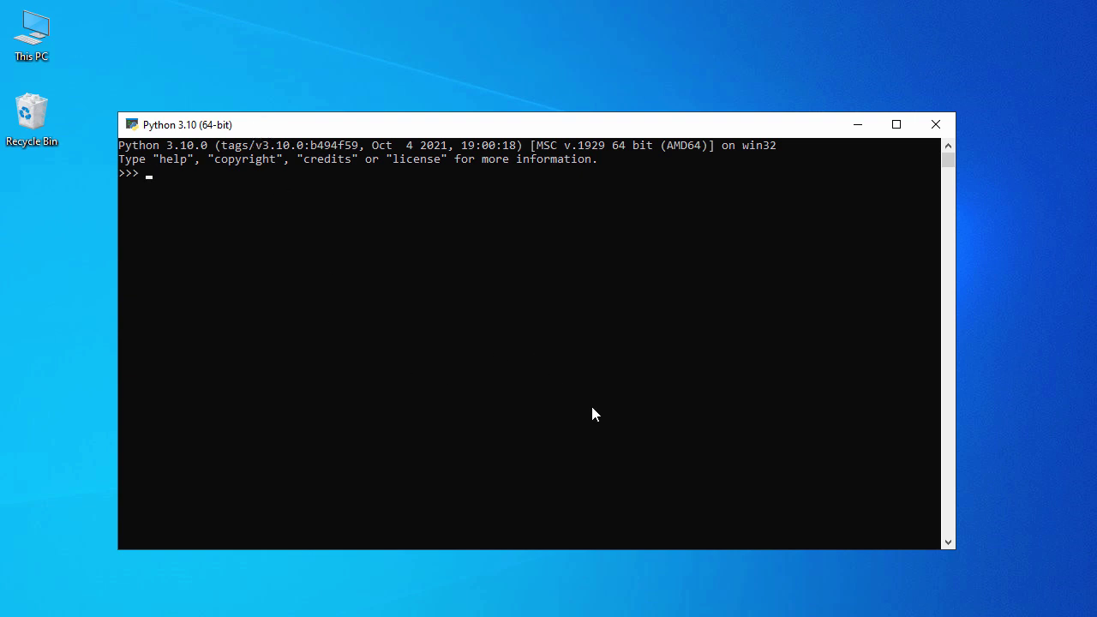
- Maximize the Python 3.10 (64-bit) console window and set its font size to 28
click(896, 125)
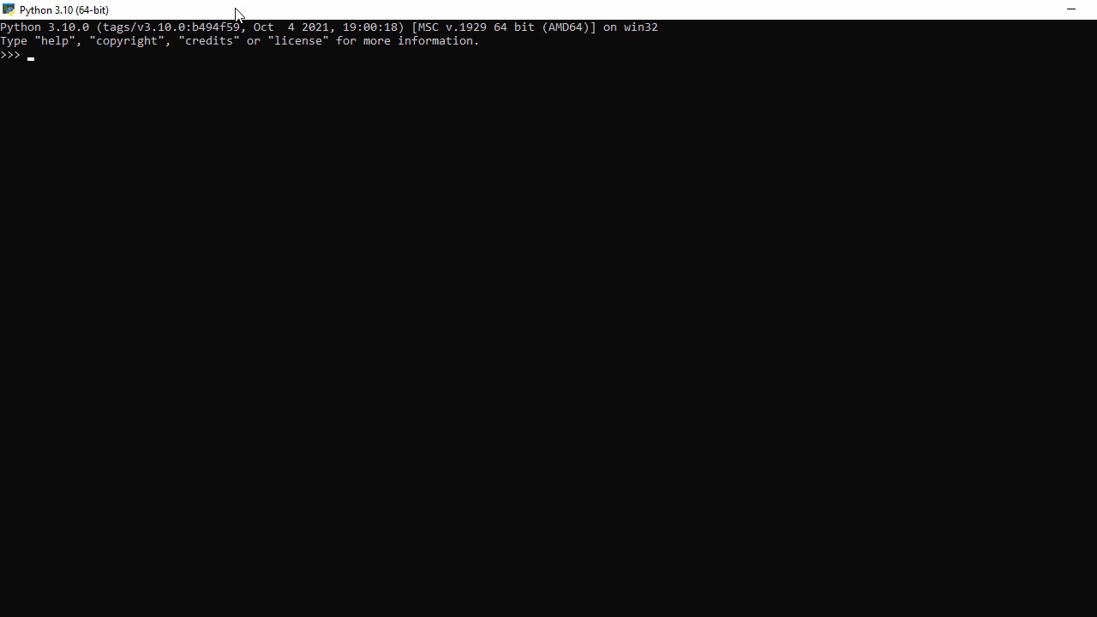
right_click(236, 10)
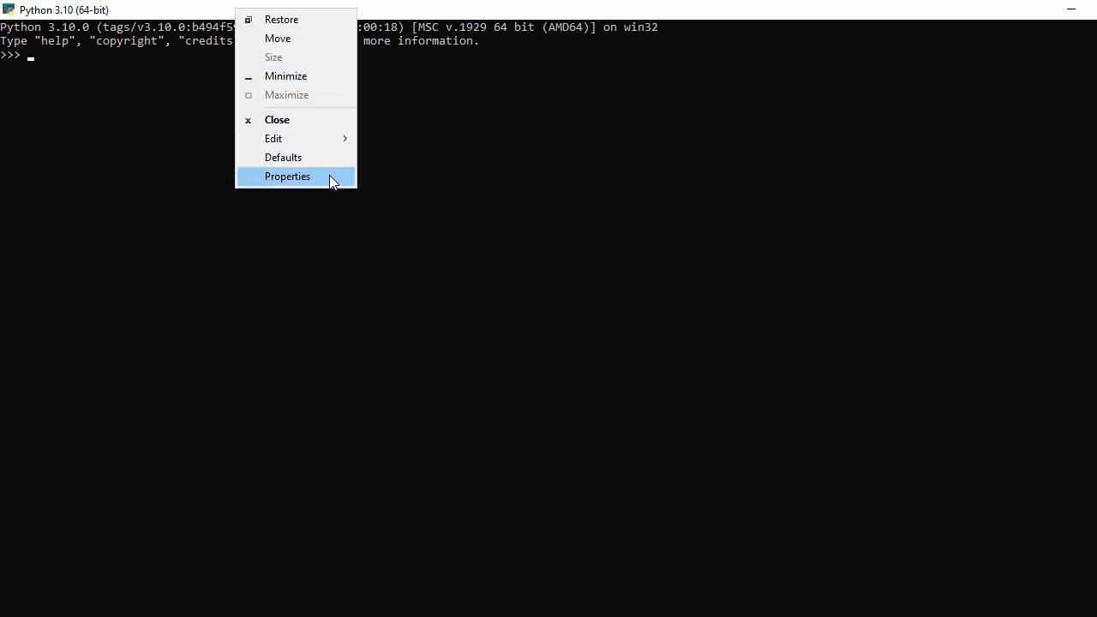
click(329, 175)
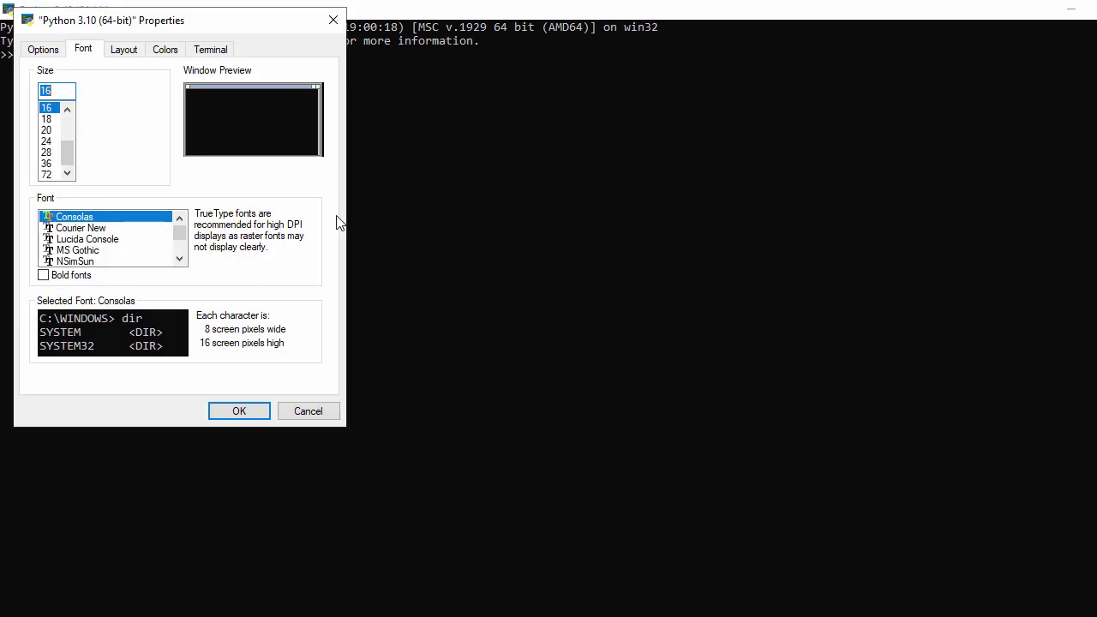
click(47, 151)
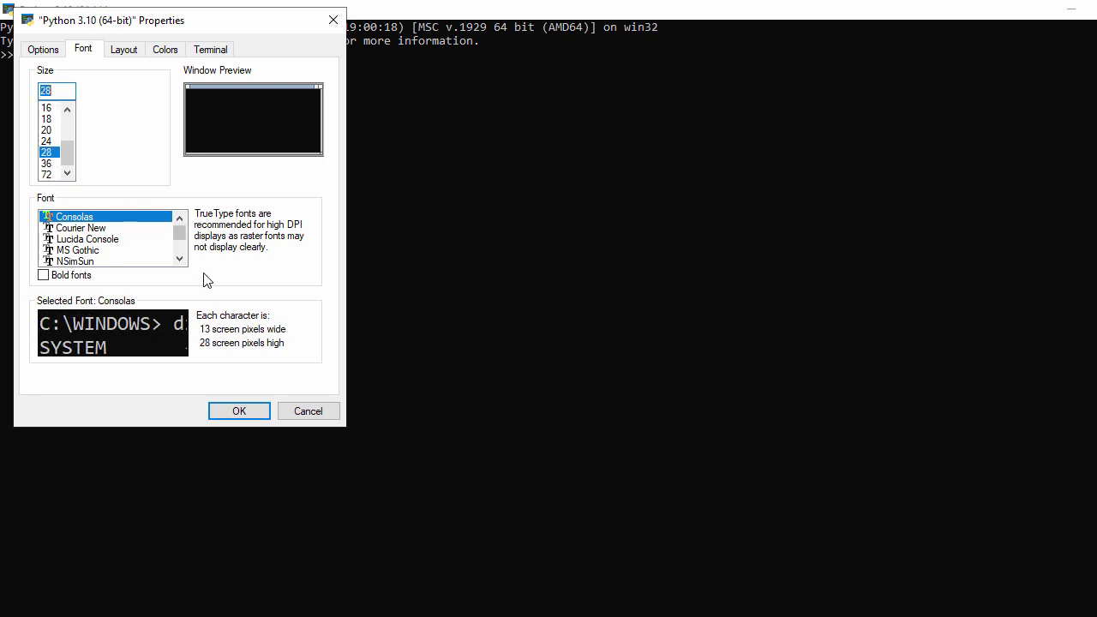
click(238, 412)
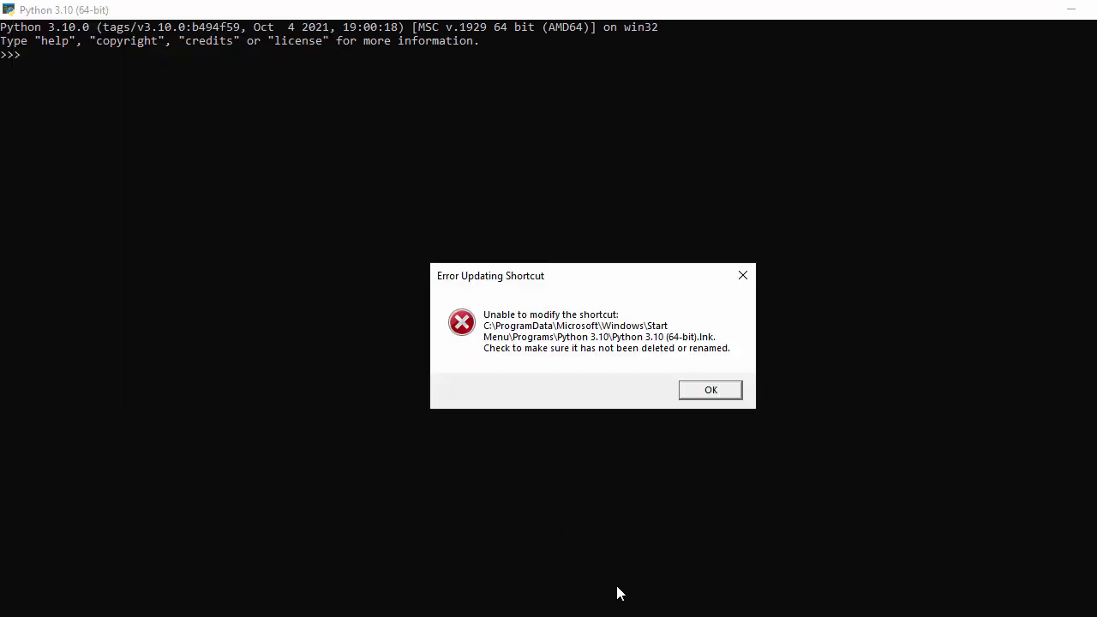
click(696, 391)
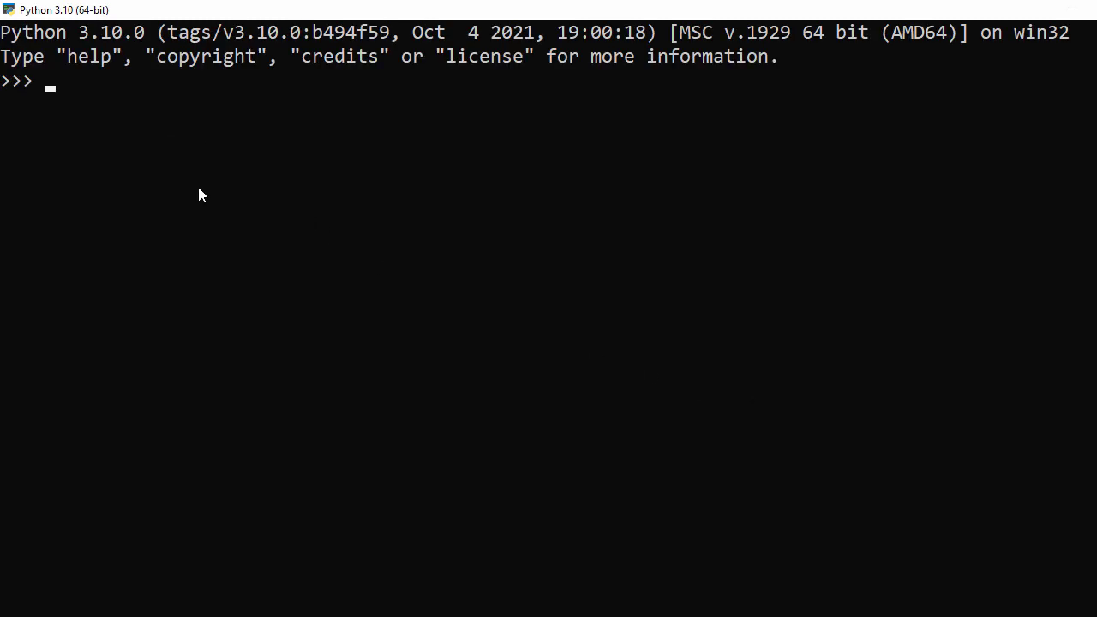
- Run print("Welcome to Python !!") in the Python console
text(python)
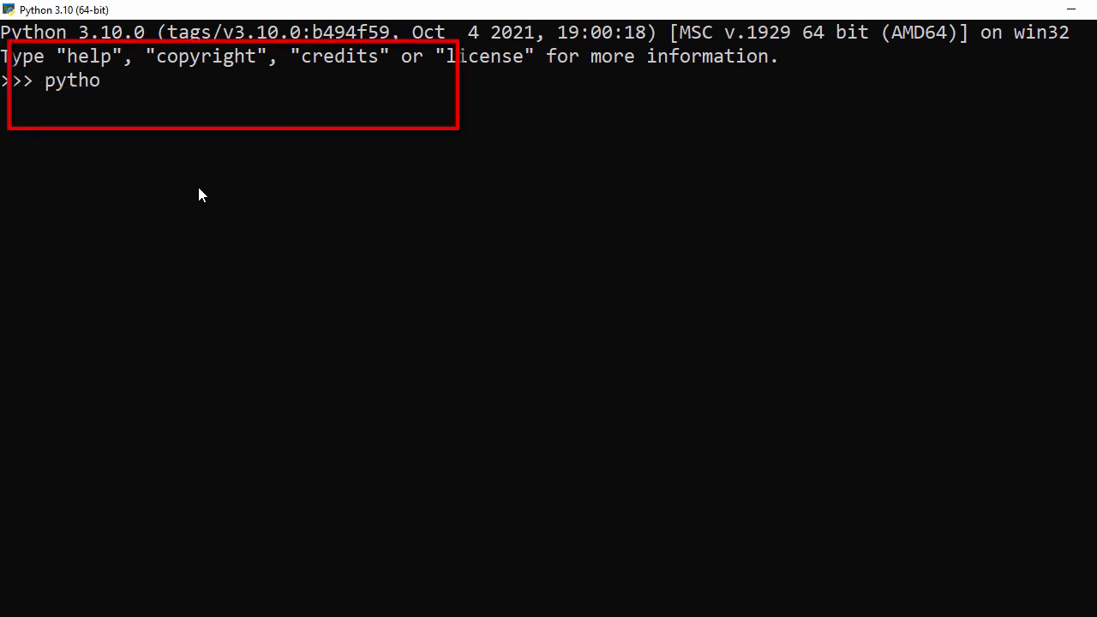
key(BackSpace)
key(BackSpace)
key(BackSpace)
key(BackSpace)
key(BackSpace)
text(rint)
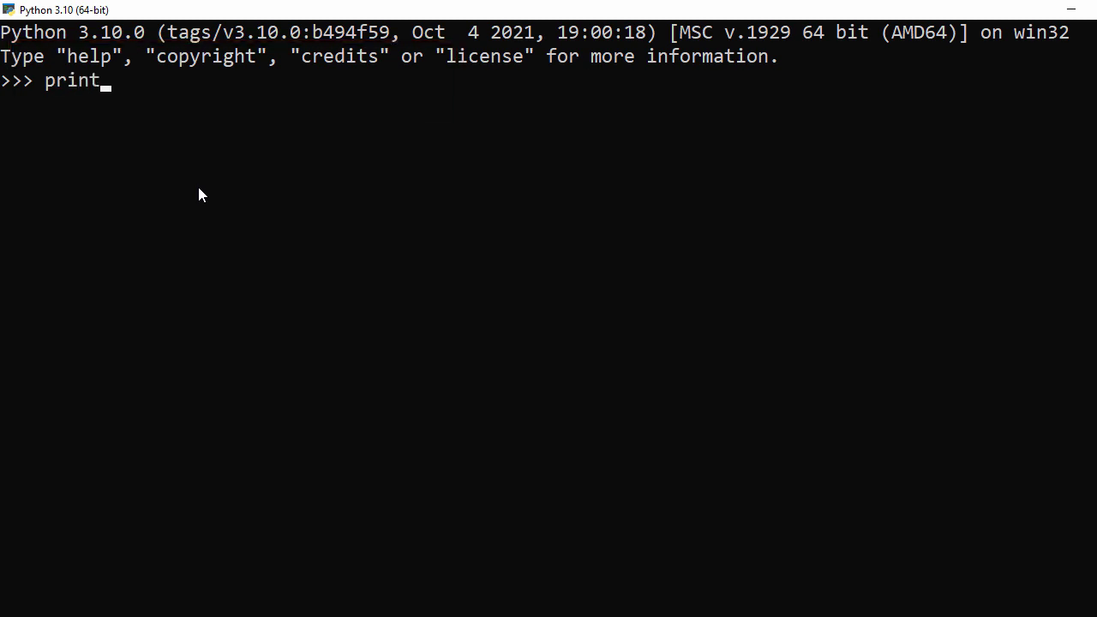
text(("Welo)
text(mc e)
key(BackSpace)
key(BackSpace)
key(BackSpace)
key(BackSpace)
key(BackSpace)
text(com)
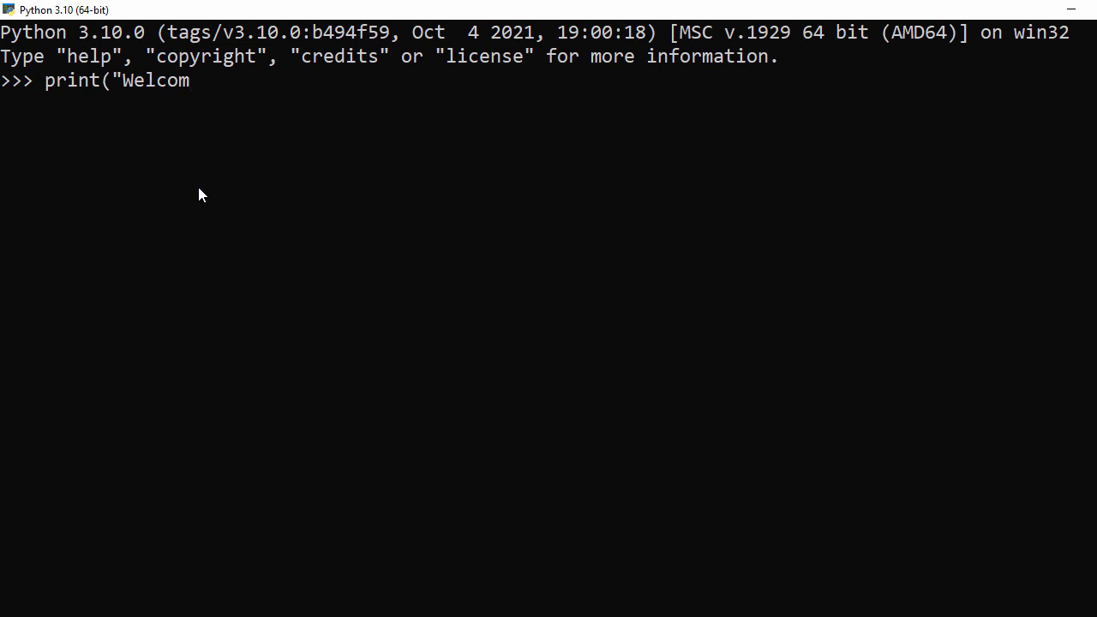
text(e to Pyth)
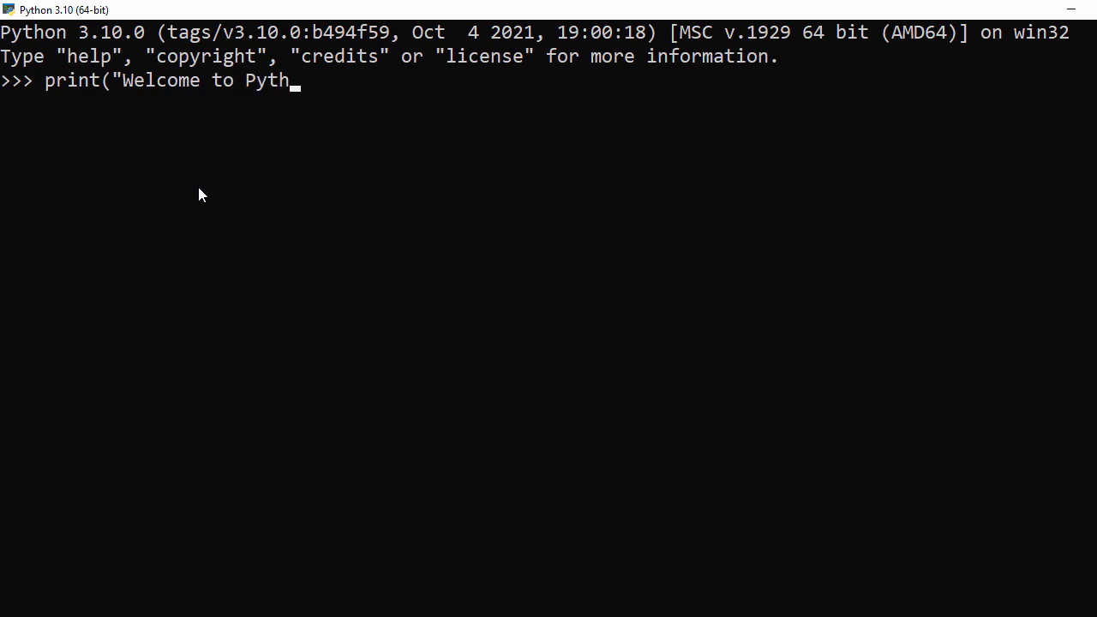
text(on !!"))
key(Return)
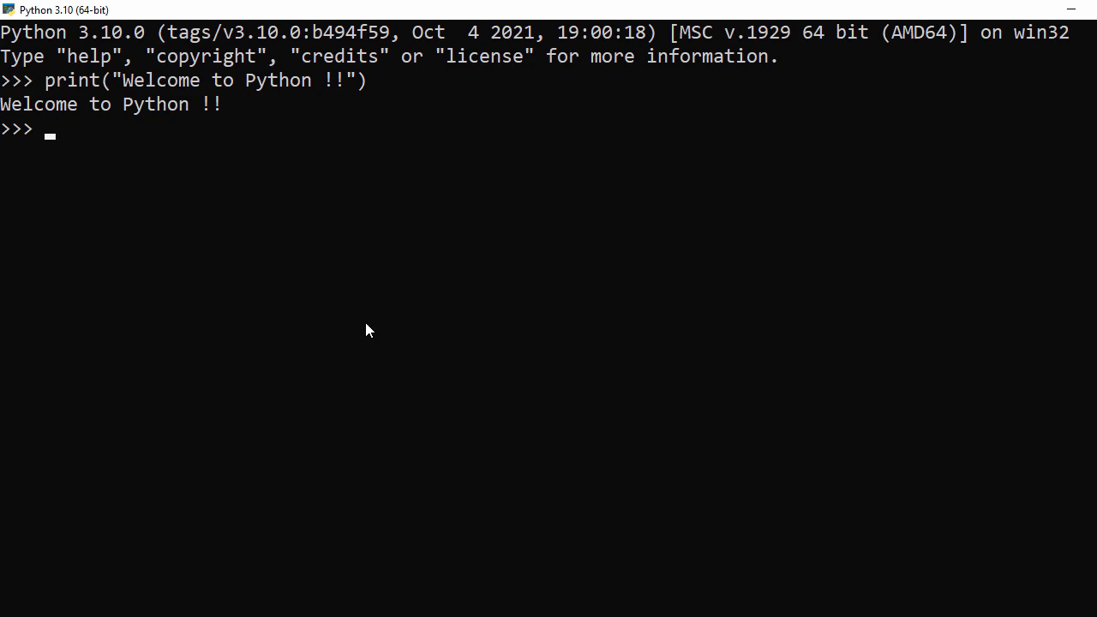
- Close the Python console, search Windows for cmd and open Command Prompt
key(alt+F4)
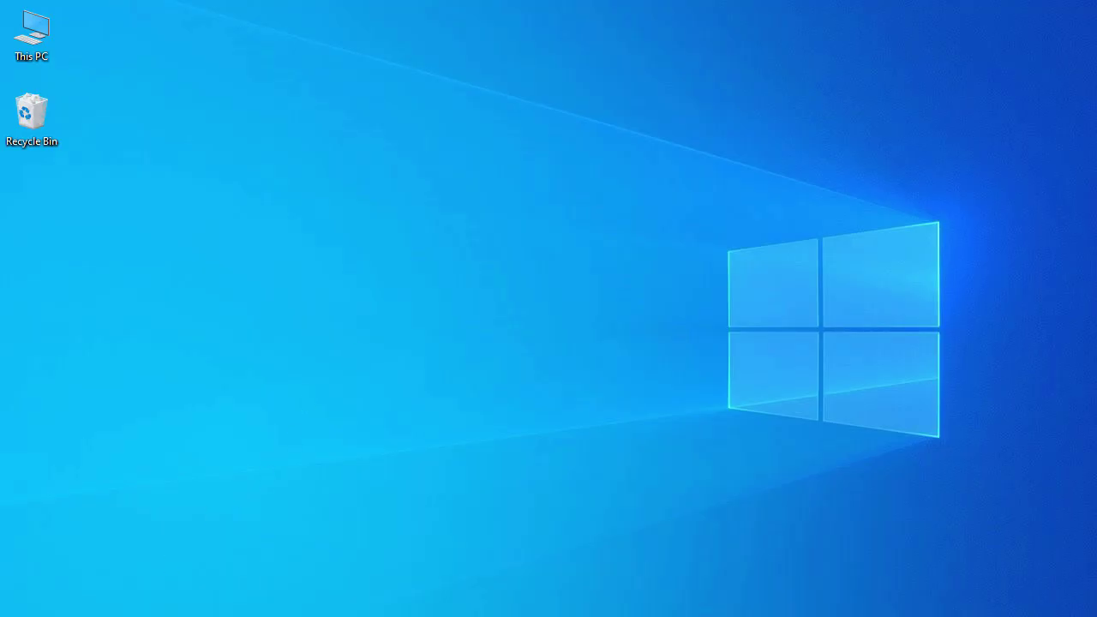
key(super+s)
text(cmd)
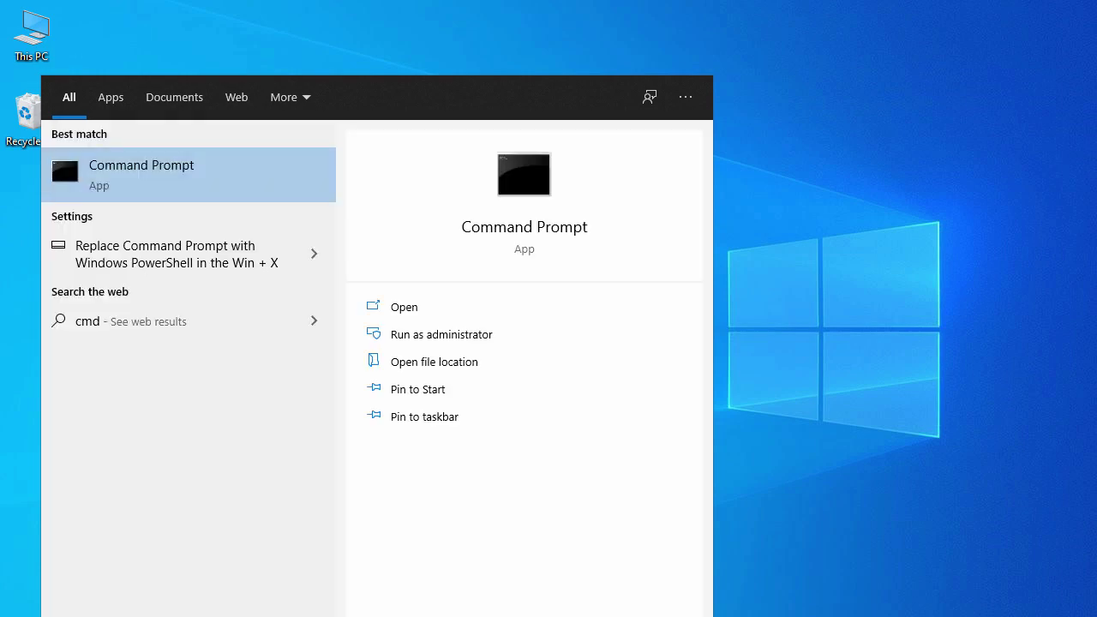
key(Return)
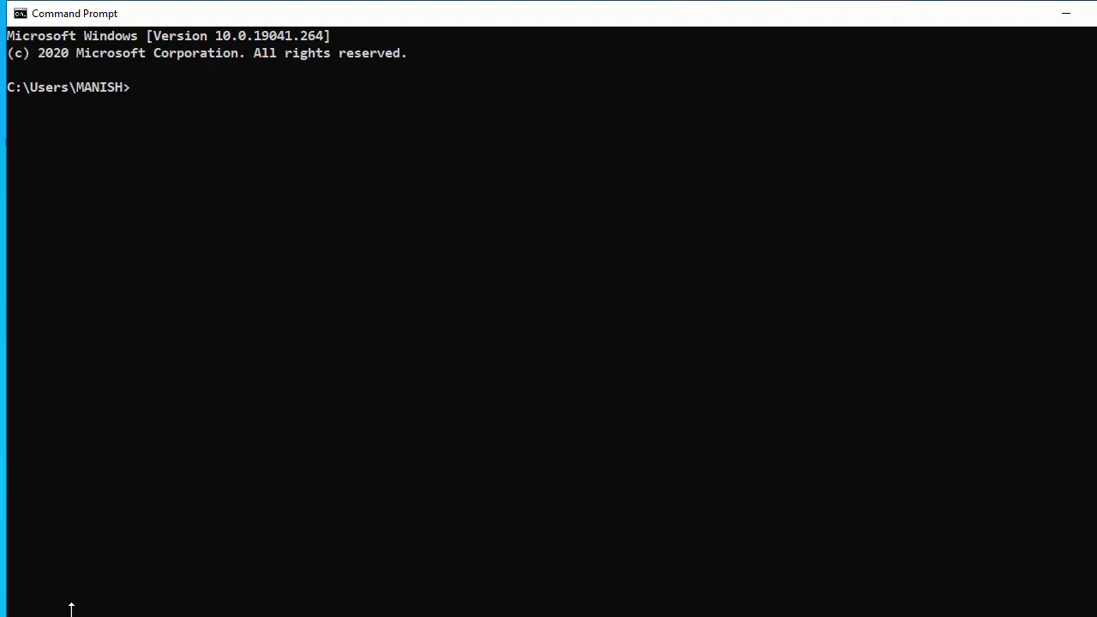
- Set the Command Prompt window's font size to 28
right_click(274, 17)
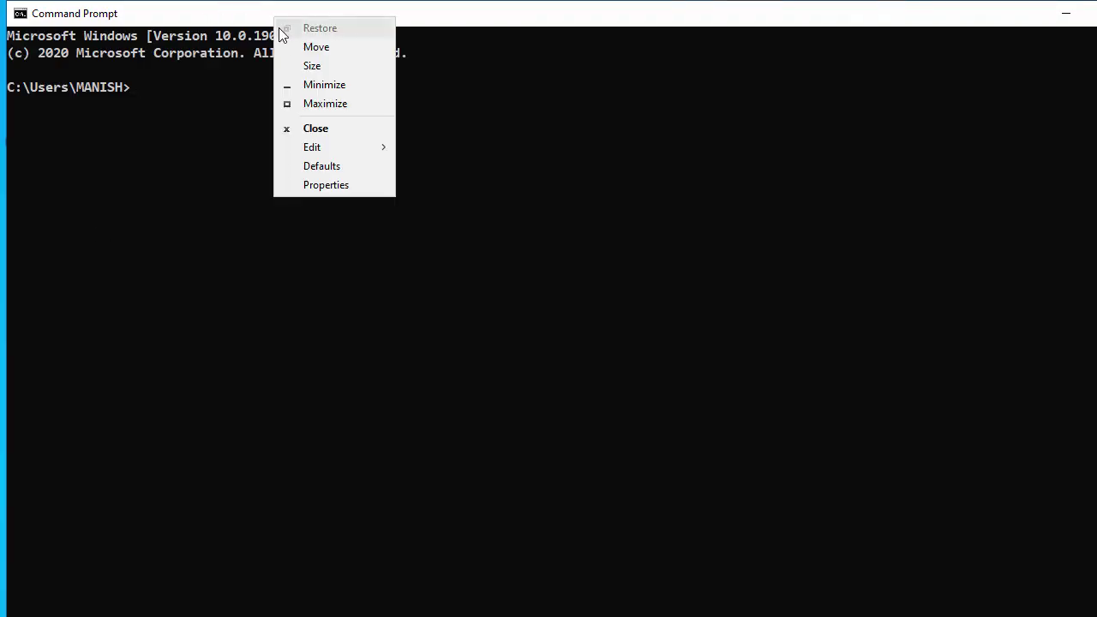
click(351, 185)
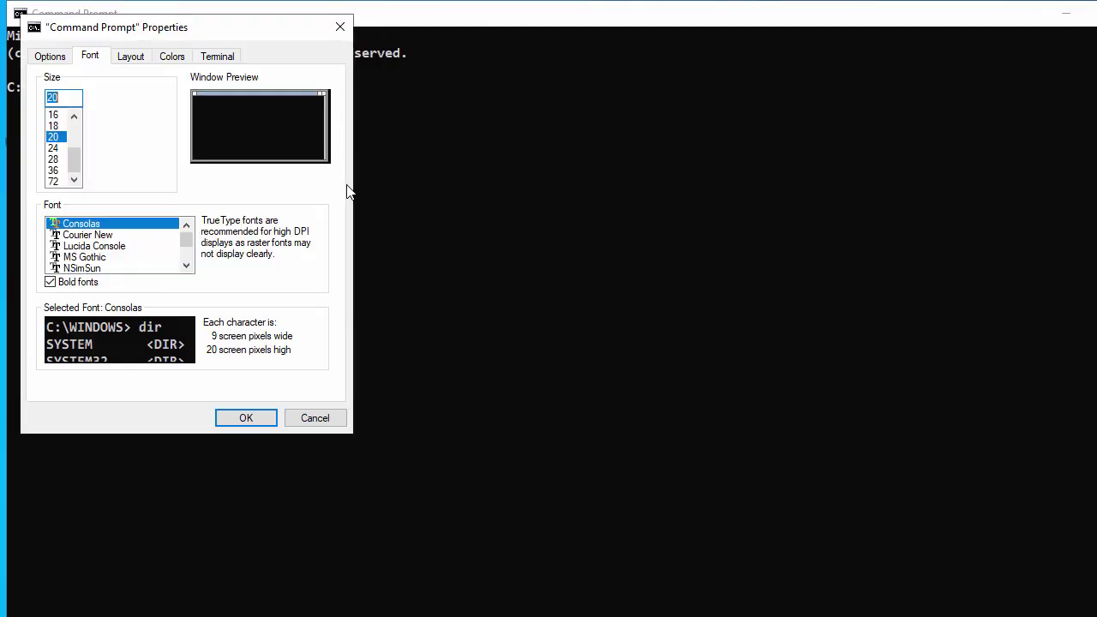
click(56, 160)
click(246, 417)
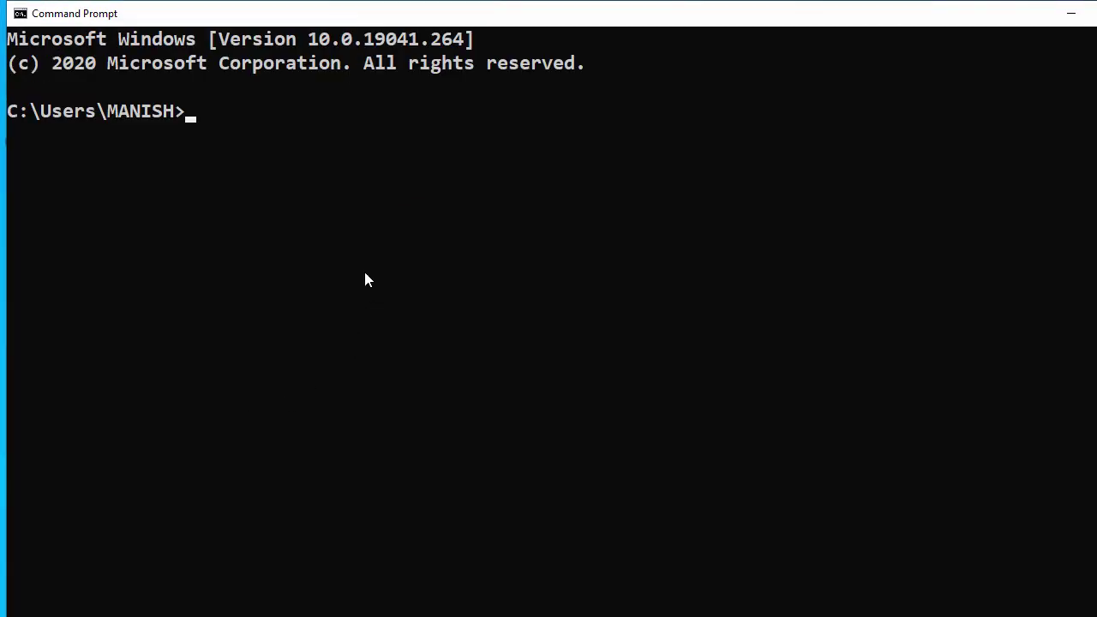
- Check the installed Python version in Command Prompt with python --version
text(pyth)
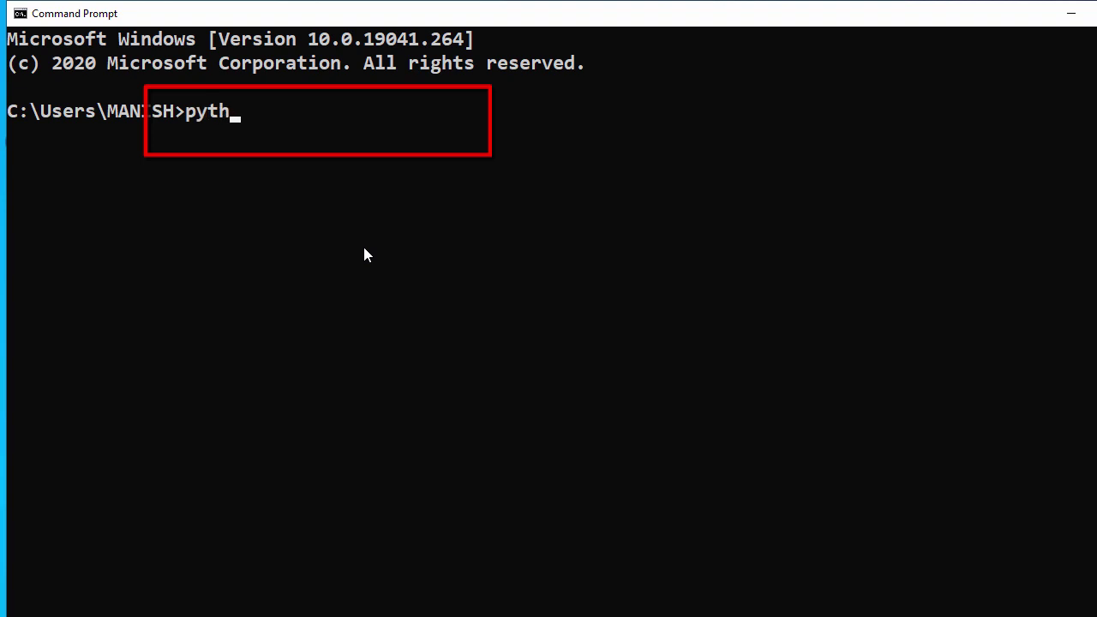
text(on --version)
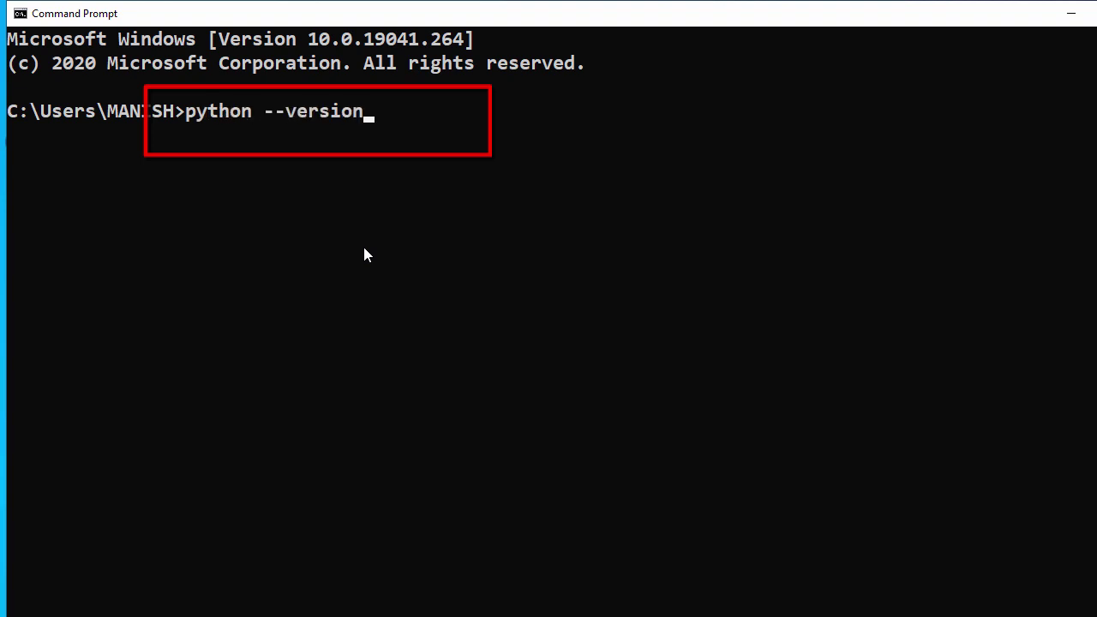
key(Return)
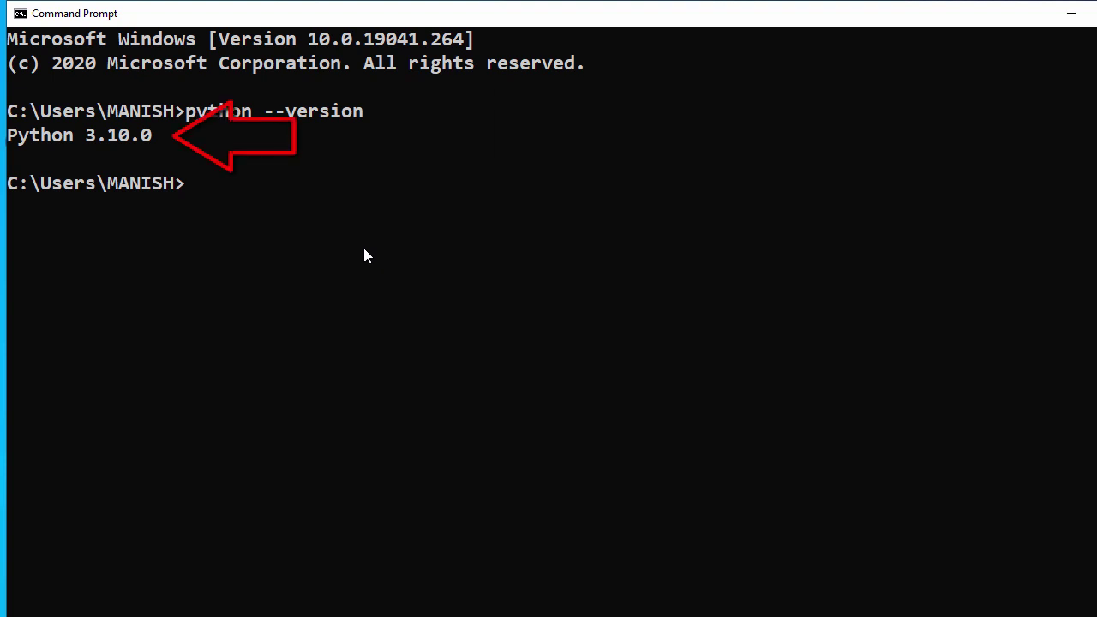
- Check the pip version with pip --version and list the installed packages with pip list
text(pip --version)
key(Return)
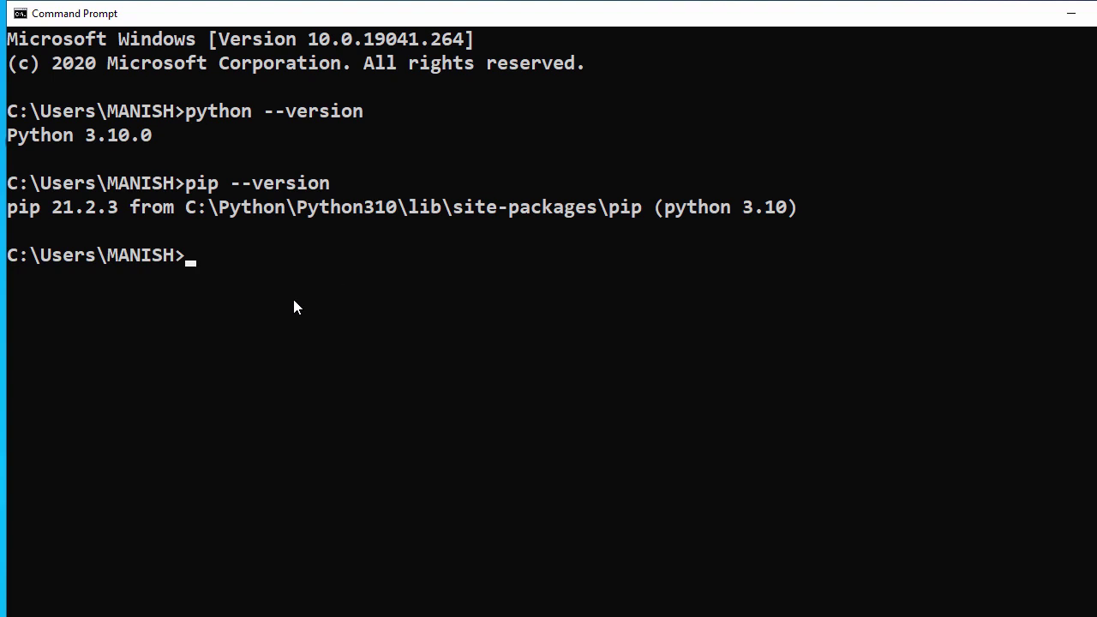
text(pip list)
key(Return)
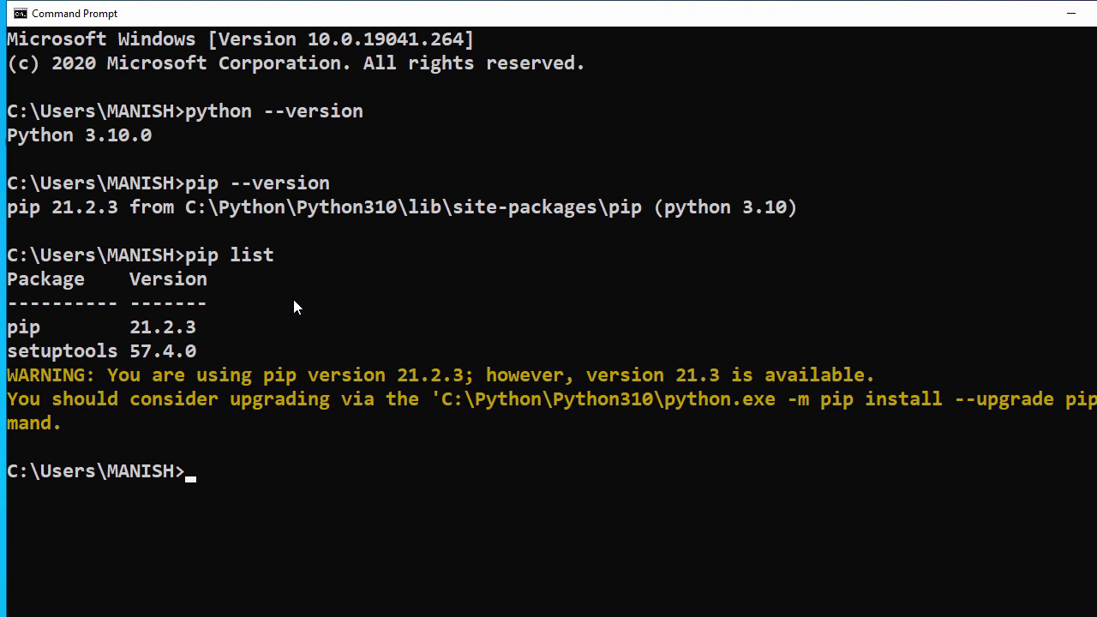
- Start the Python interpreter from Command Prompt with python and run print("Hellow World") in it
text(python)
key(Return)
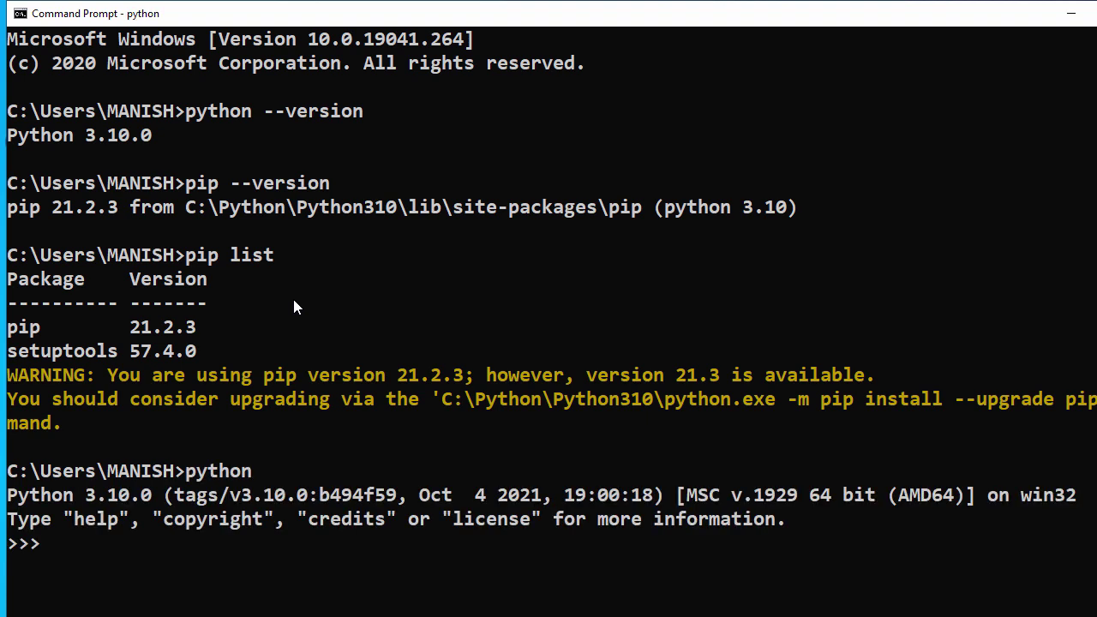
text(print("Hellow)
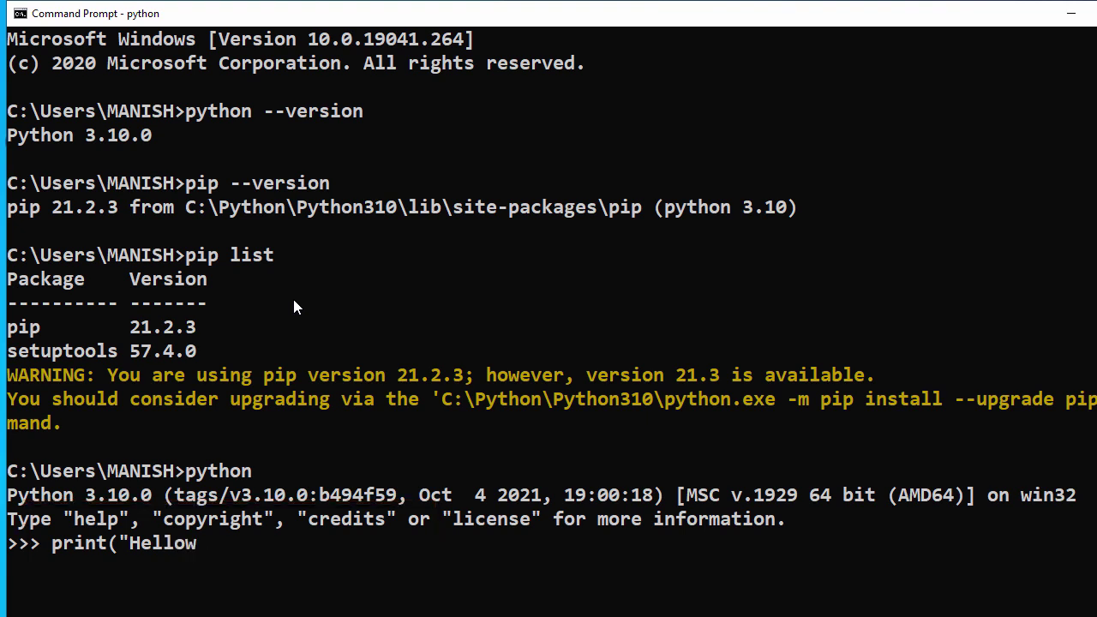
key(BackSpace)
key(BackSpace)
text(w World"))
key(Return)
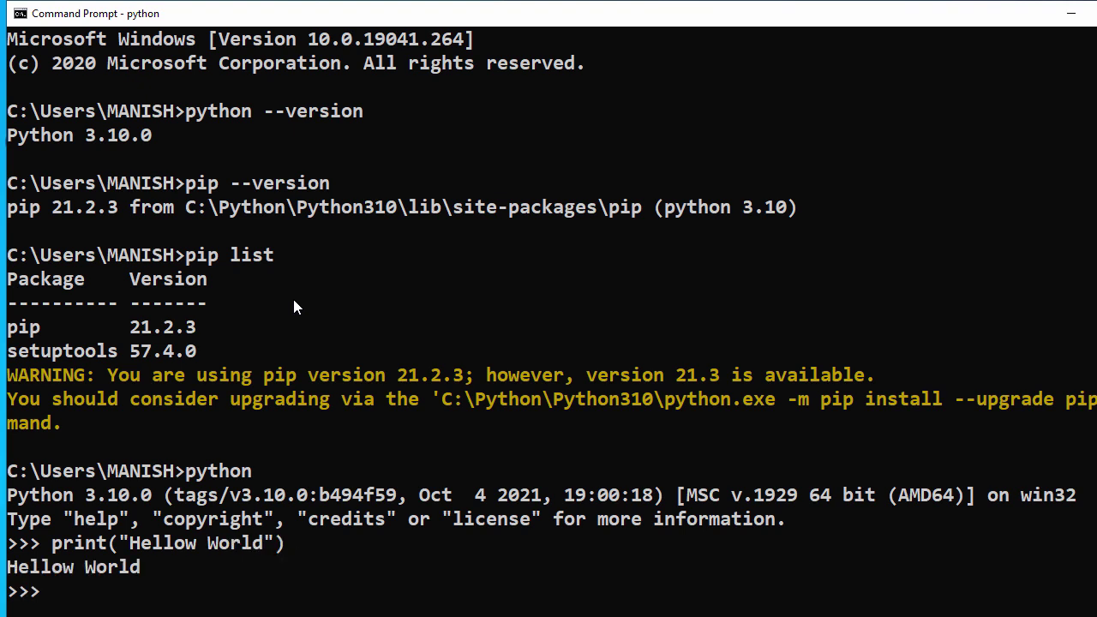